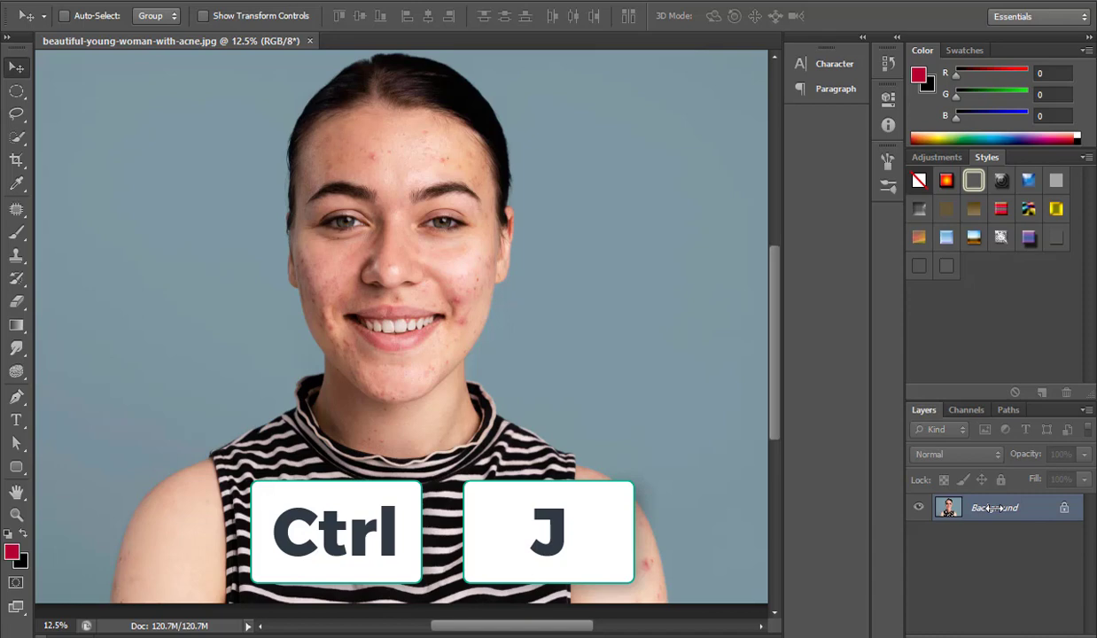
Duplicate the portrait to Layer 1, invert it, and set its blend mode to Vivid Light
key("ctrl+j")
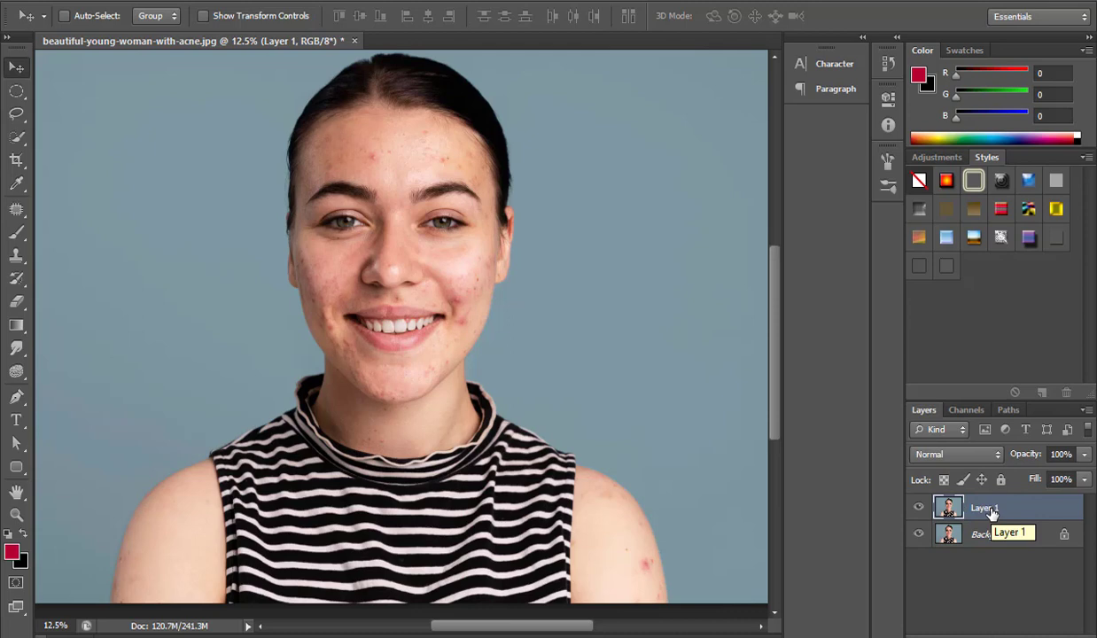
key("ctrl+i")
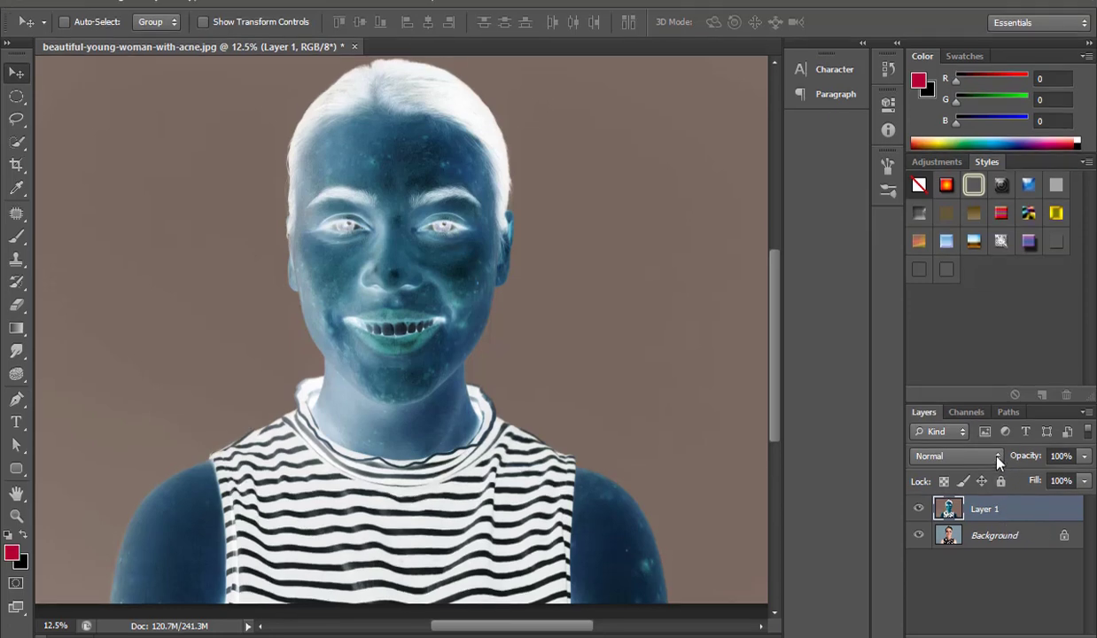
left_click(963, 448)
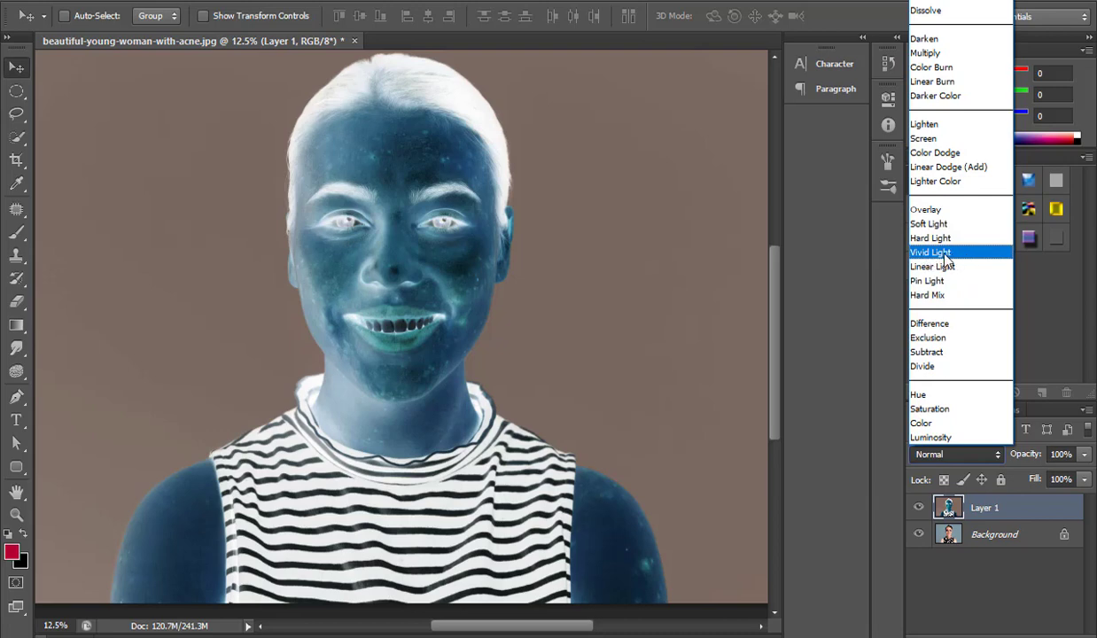
left_click(924, 253)
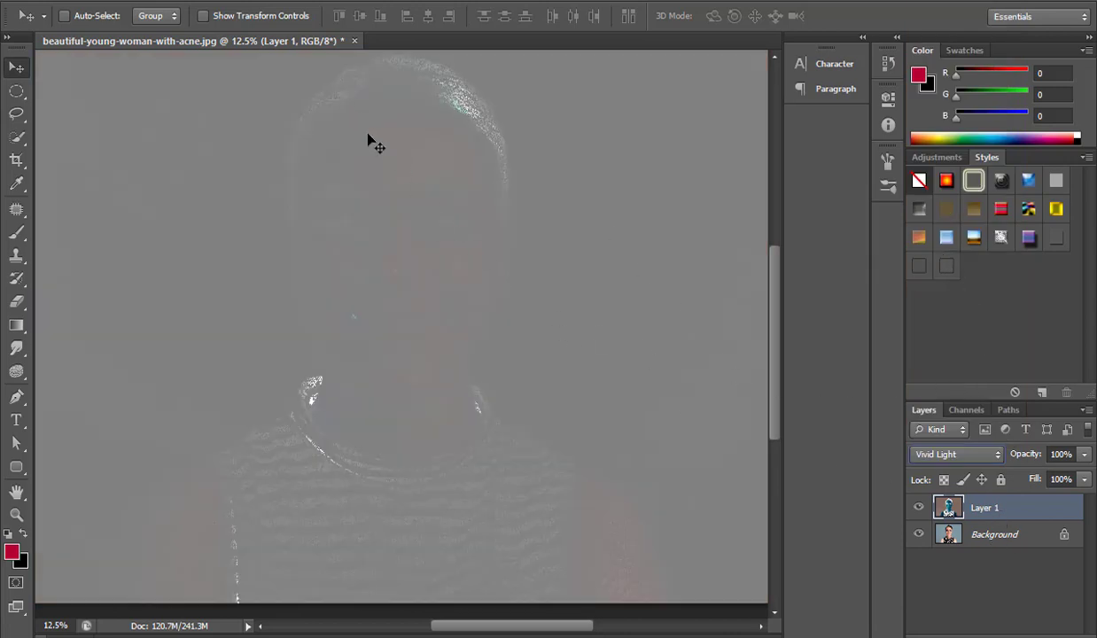
left_click(282, 0)
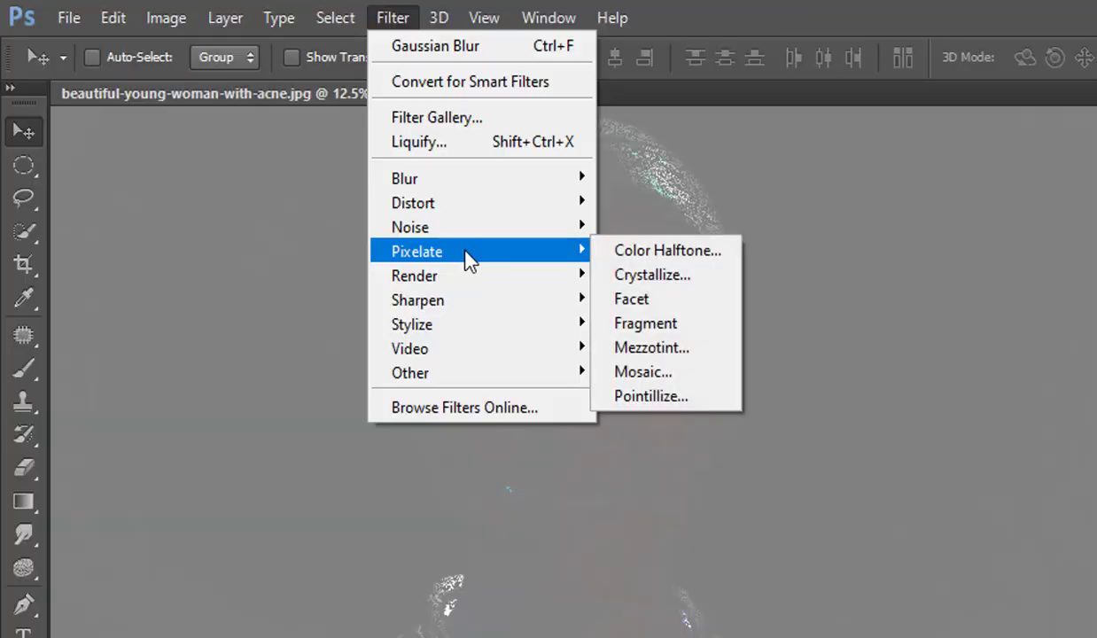
mouse_move(411, 373)
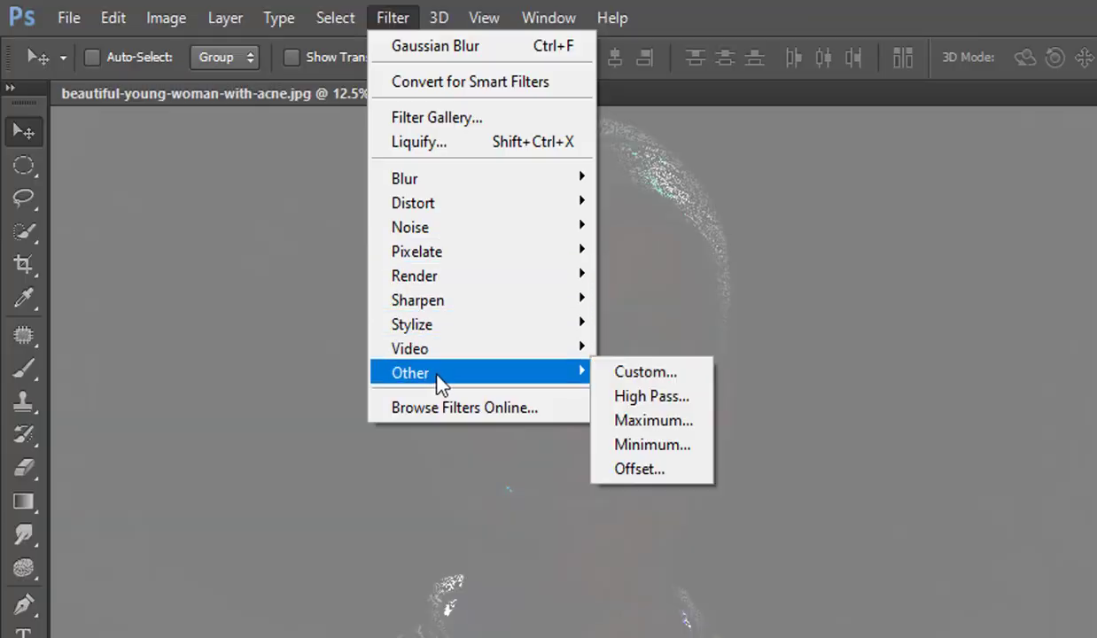
Apply a High Pass filter with a radius of about 29.1 pixels to Layer 1
left_click(635, 399)
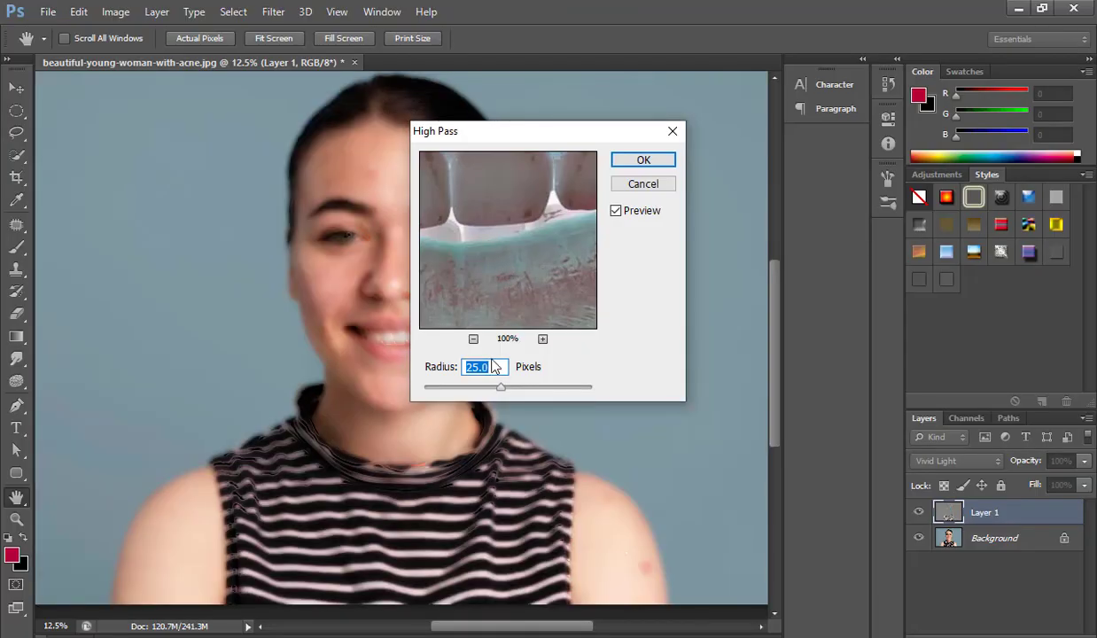
left_click(473, 339)
left_click(473, 339)
left_click(473, 340)
left_click(474, 340)
left_click(473, 339)
left_click(473, 339)
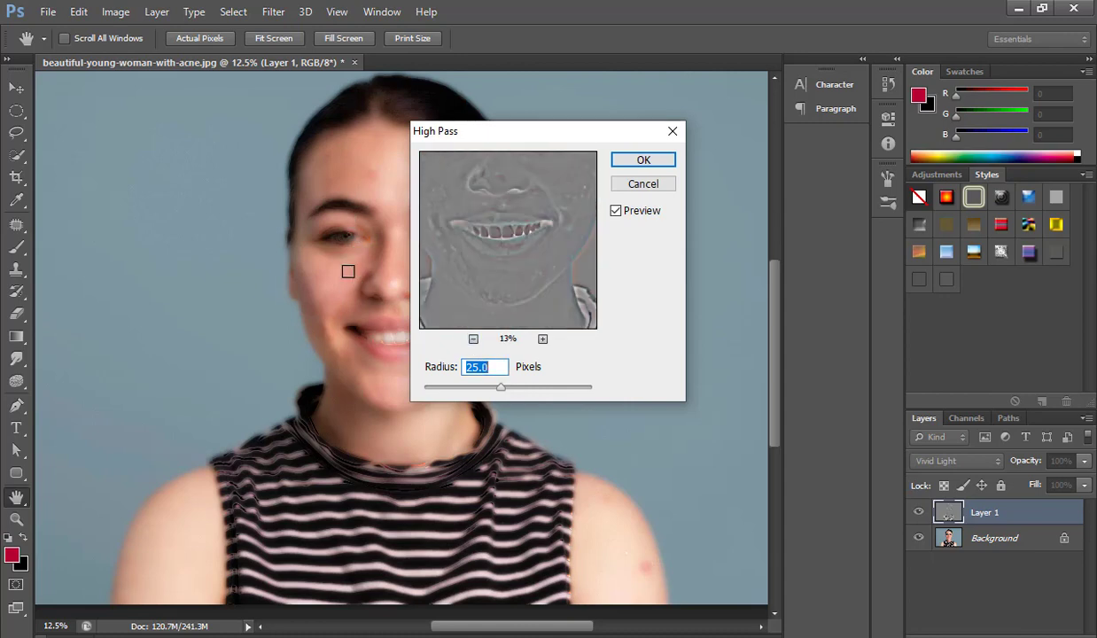
mouse_move(502, 389)
left_mouse_down()
mouse_move(490, 388)
mouse_move(504, 390)
left_mouse_up()
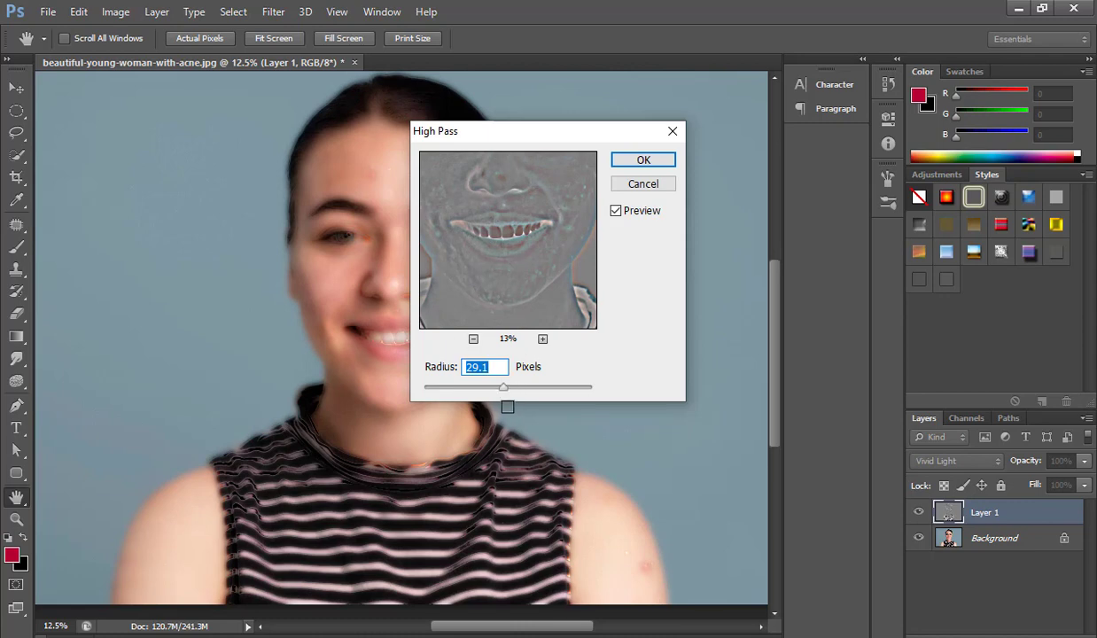
key("Return")
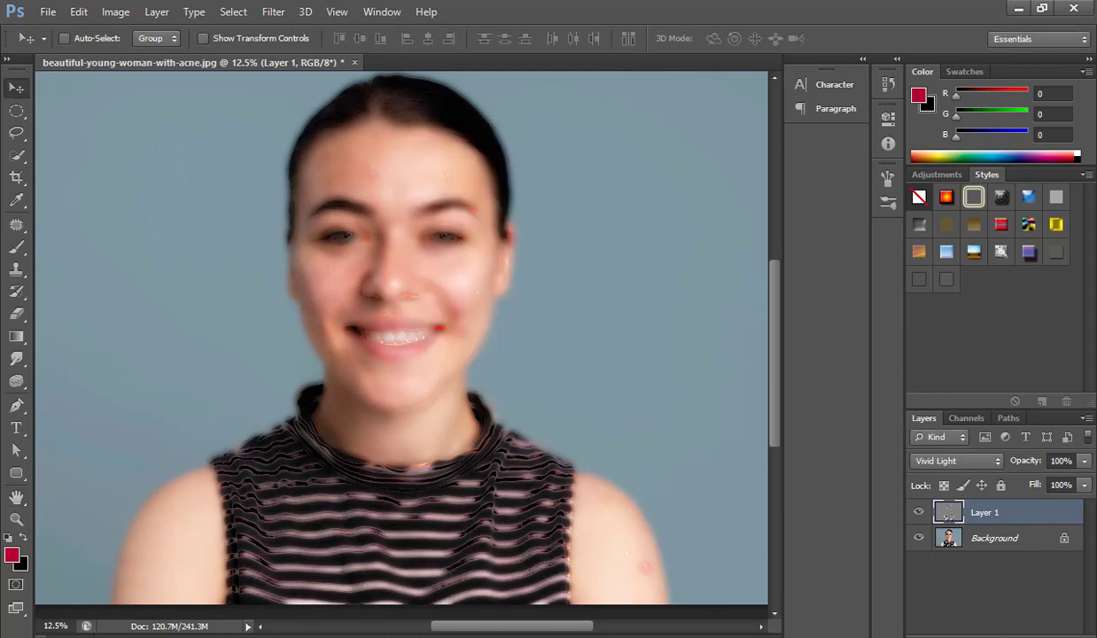
Apply a Gaussian Blur of roughly 8.8 pixels radius to Layer 1
left_click(275, 12)
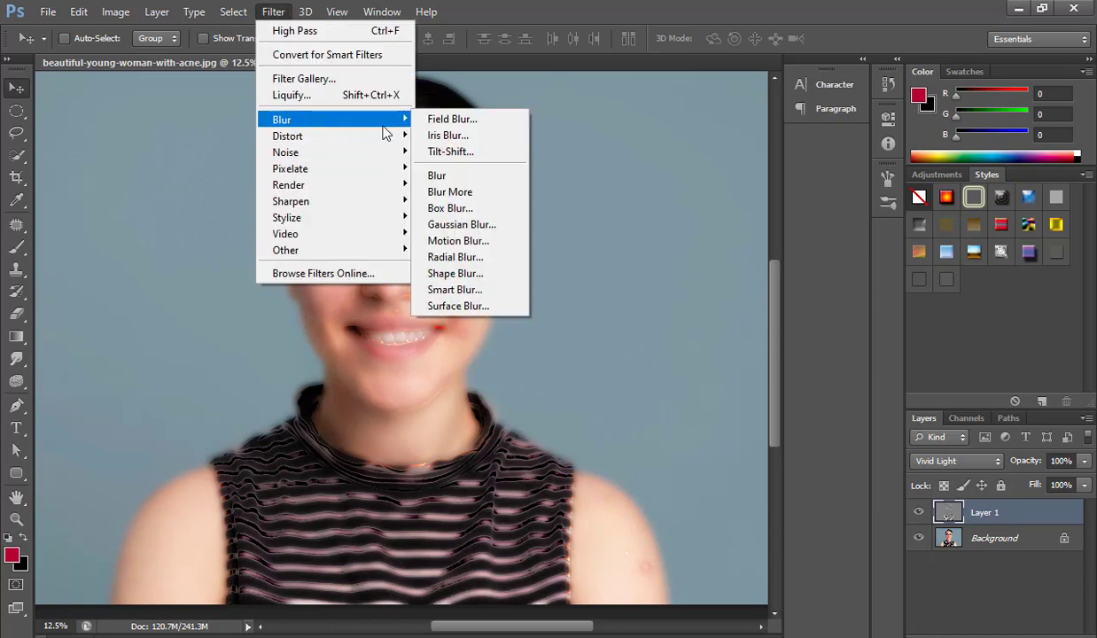
mouse_move(282, 120)
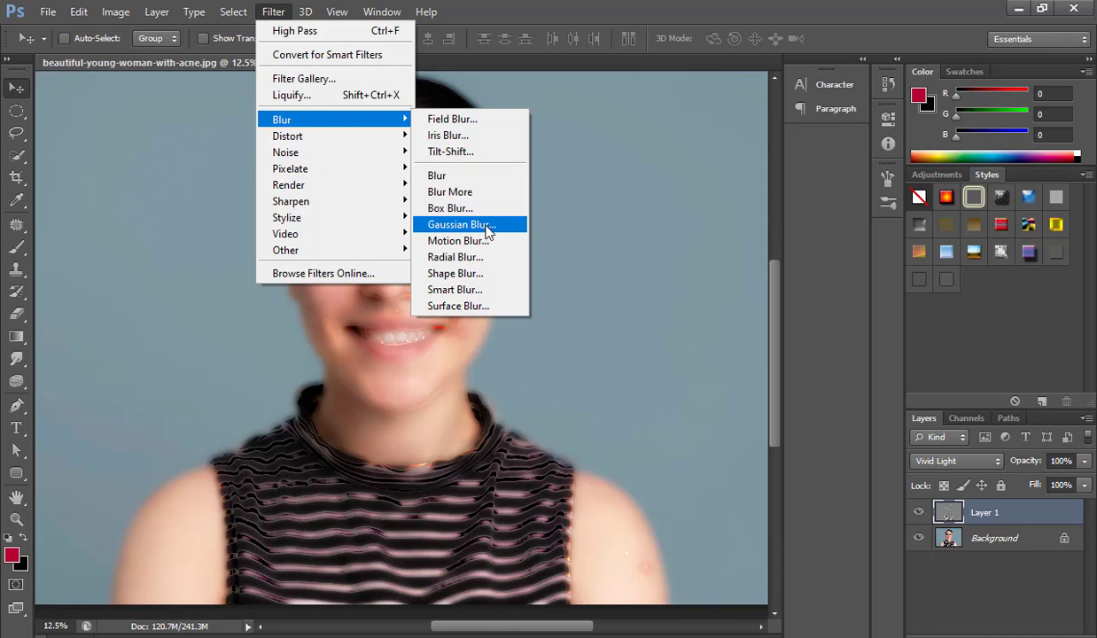
left_click(460, 227)
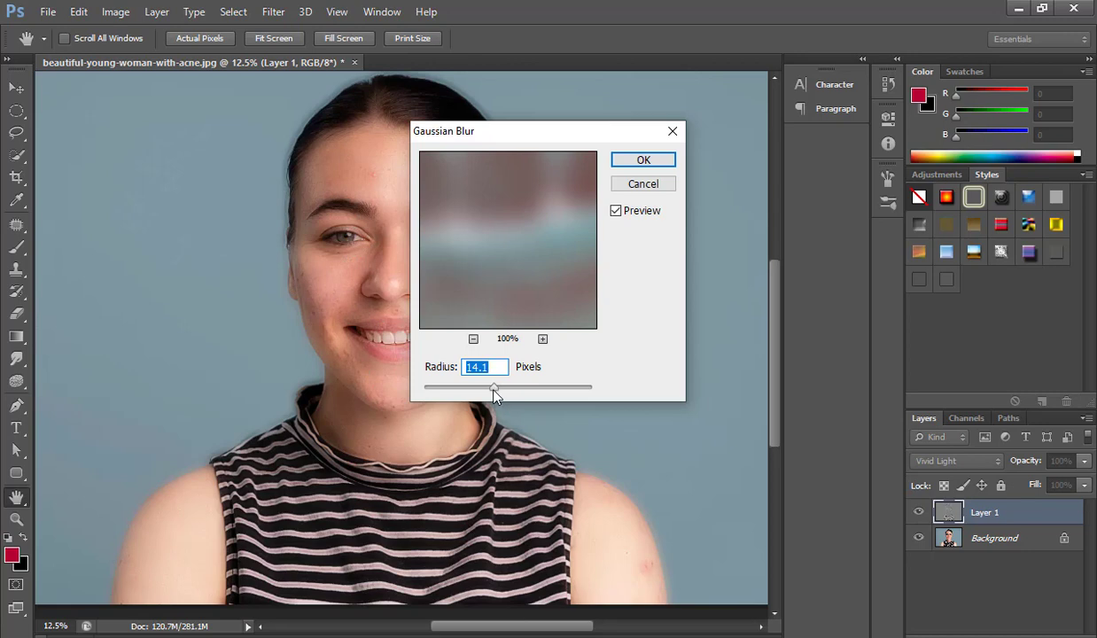
mouse_move(493, 389)
left_mouse_down()
mouse_move(553, 394)
mouse_move(491, 392)
left_mouse_up()
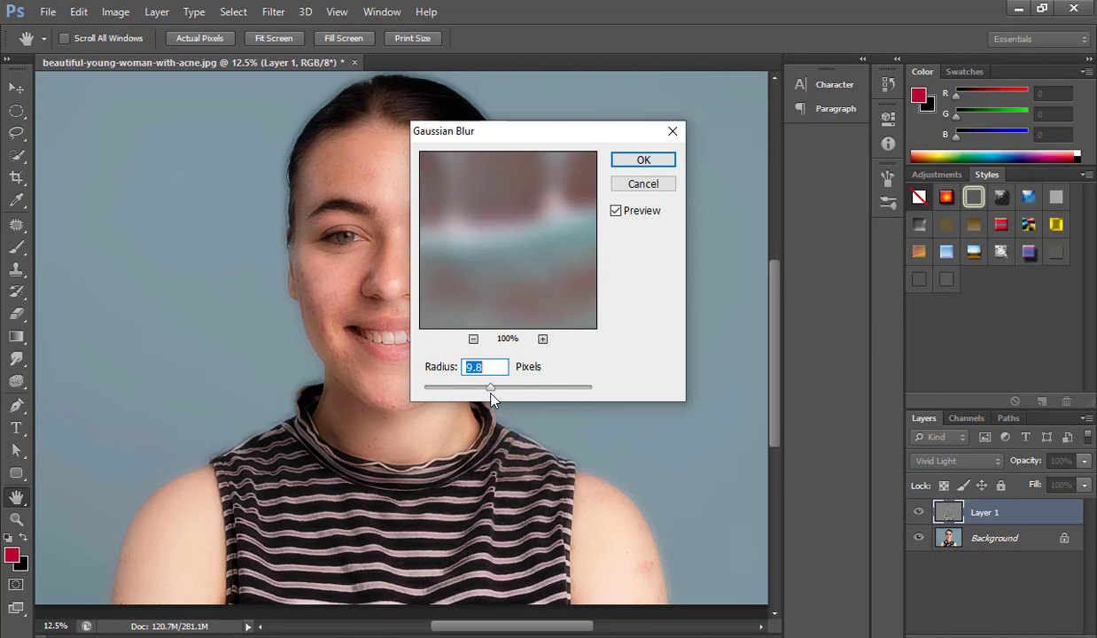
left_click_drag(492, 395, 486, 391)
key("Return")
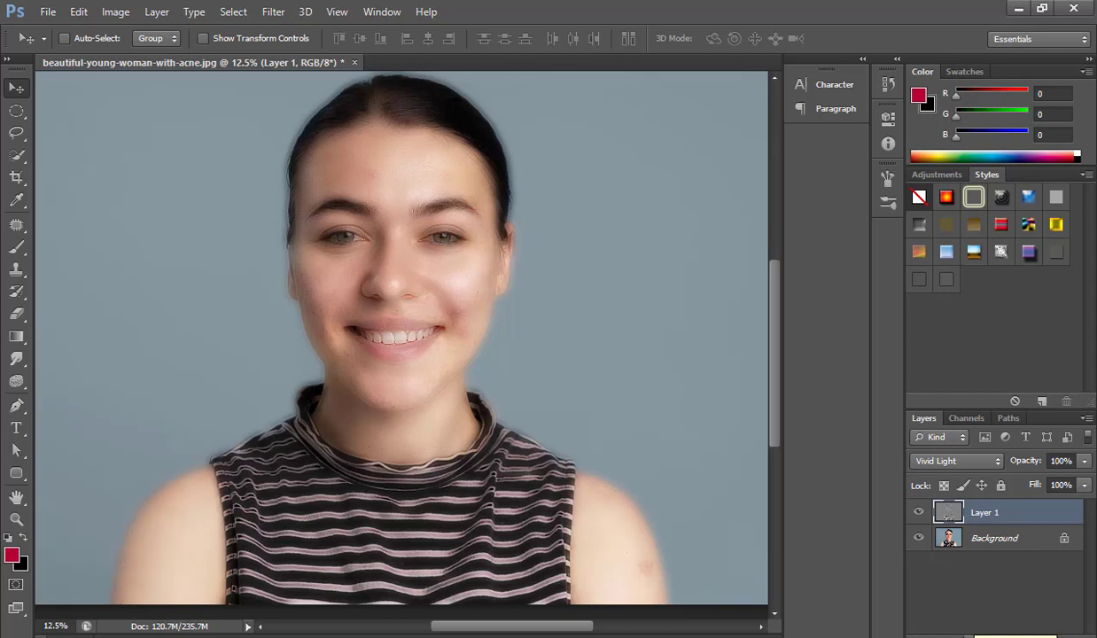
Add a layer mask to Layer 1 and invert it to black to hide the smoothing
left_click(967, 634)
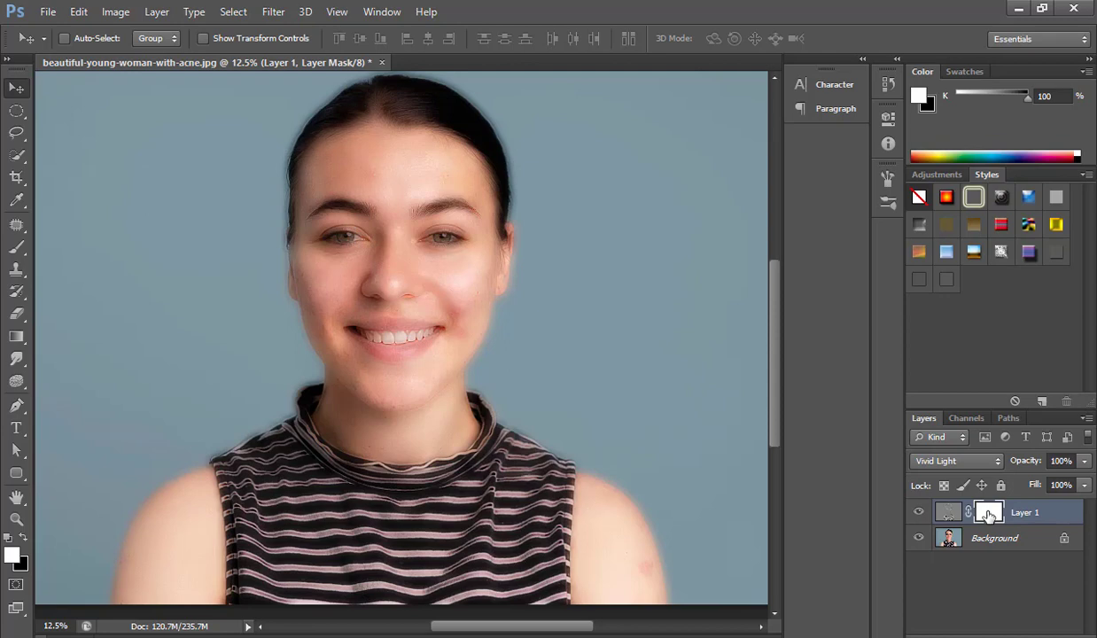
key("ctrl+i")
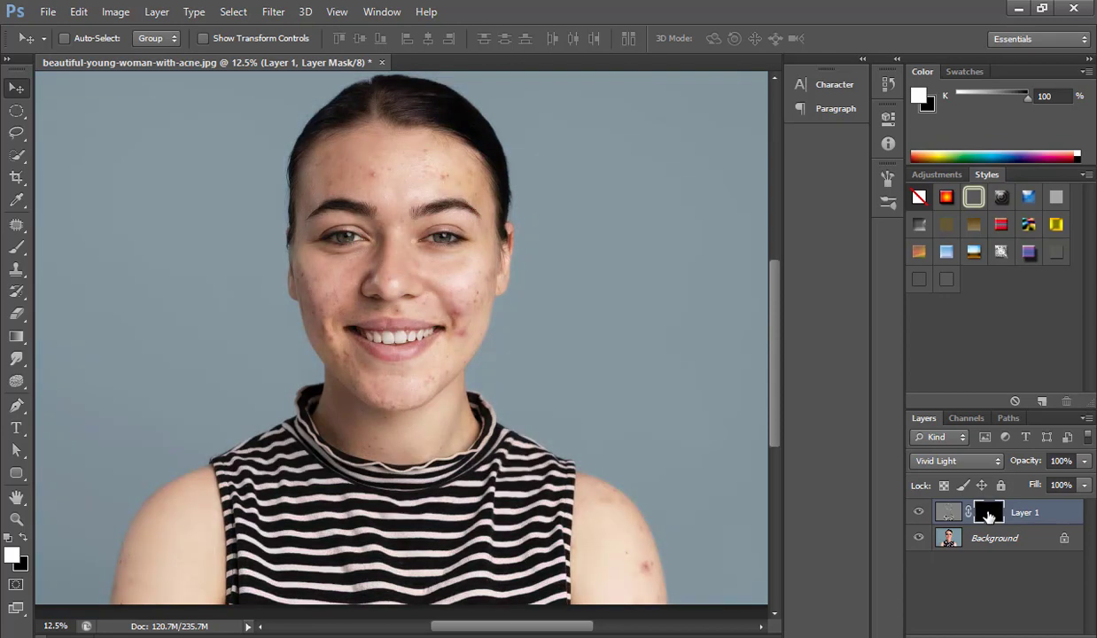
Select the standard Brush Tool with white and enlarge it to paint the mask
left_click(25, 253)
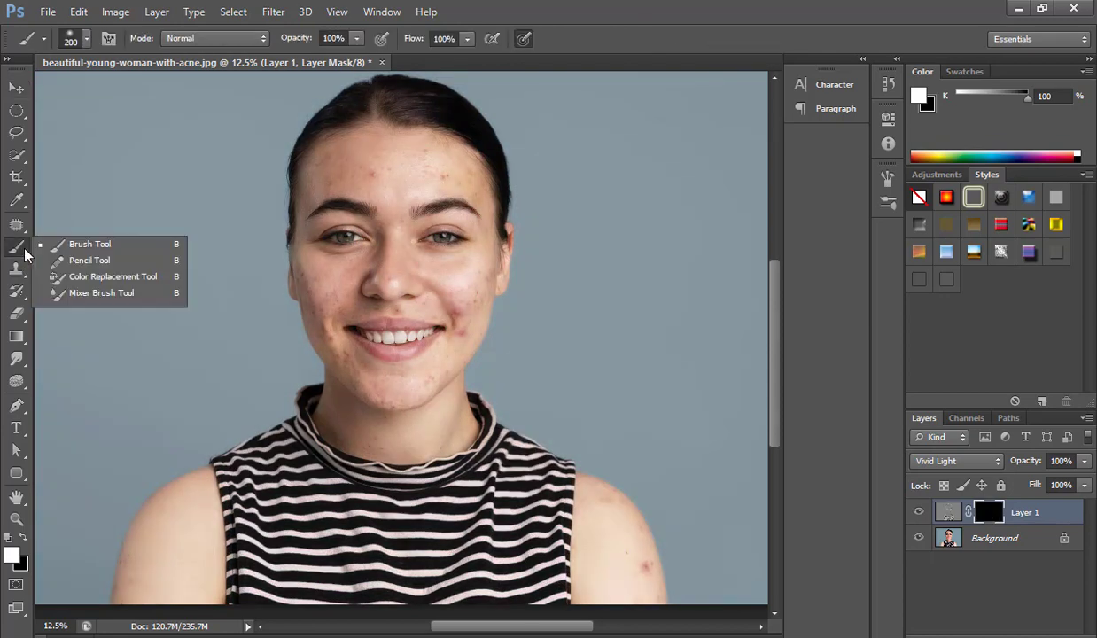
left_click(69, 247)
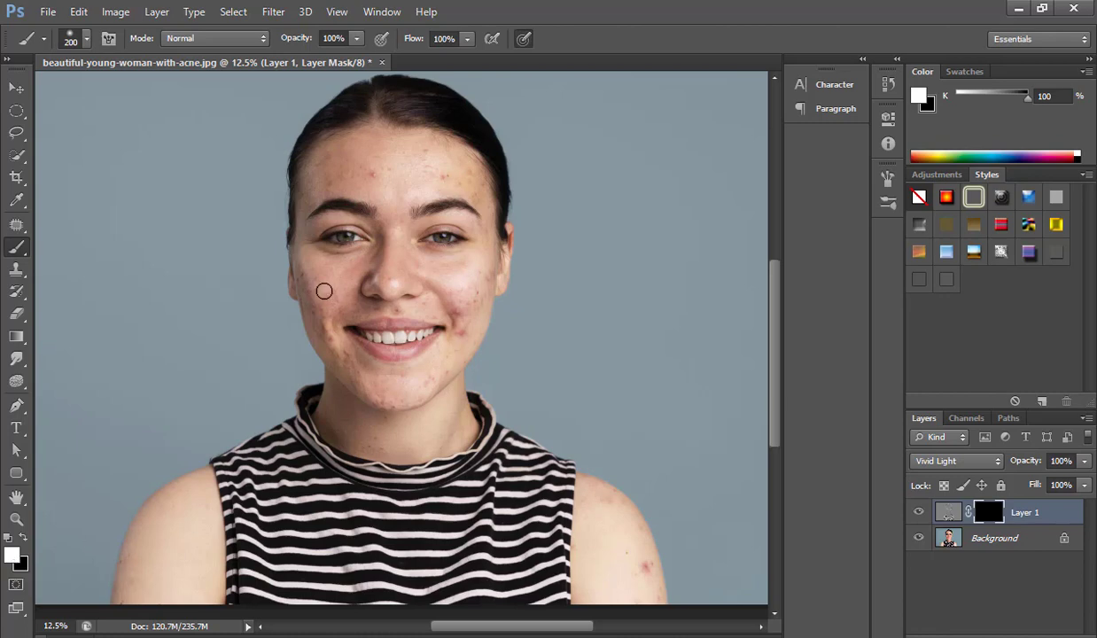
scroll(325, 291, "up", 1)
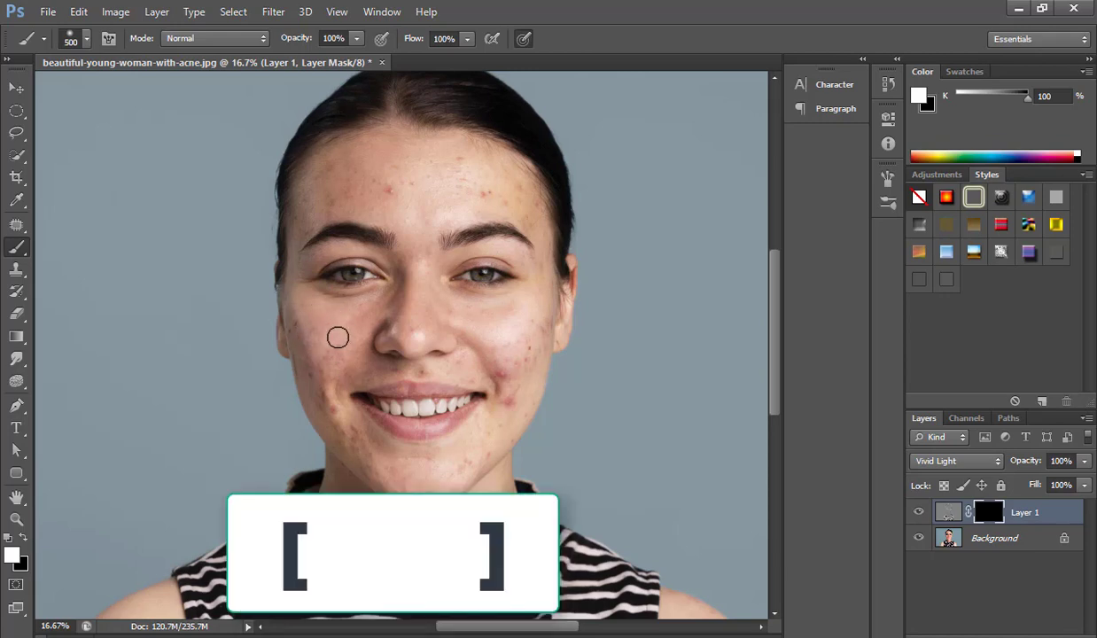
key("bracketright")
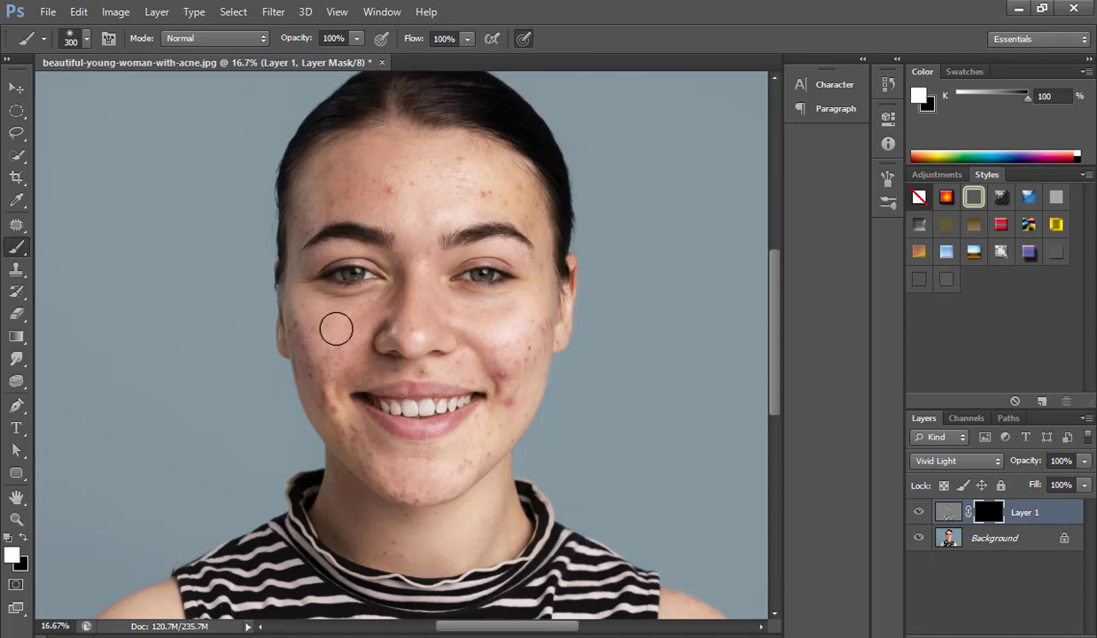
key("bracketright")
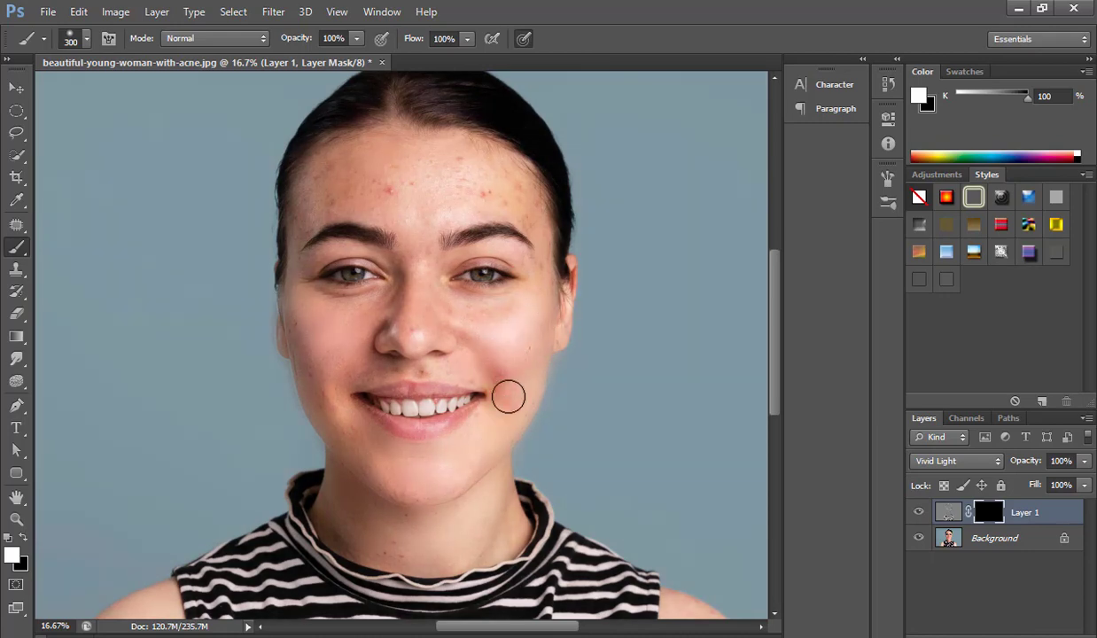
Paint white on the mask over the face, then the forehead and right shoulder at 150 px
mouse_move(346, 368)
left_mouse_down()
mouse_move(391, 317)
mouse_move(314, 306)
mouse_move(552, 283)
left_mouse_up()
key("bracketleft")
key("bracketleft")
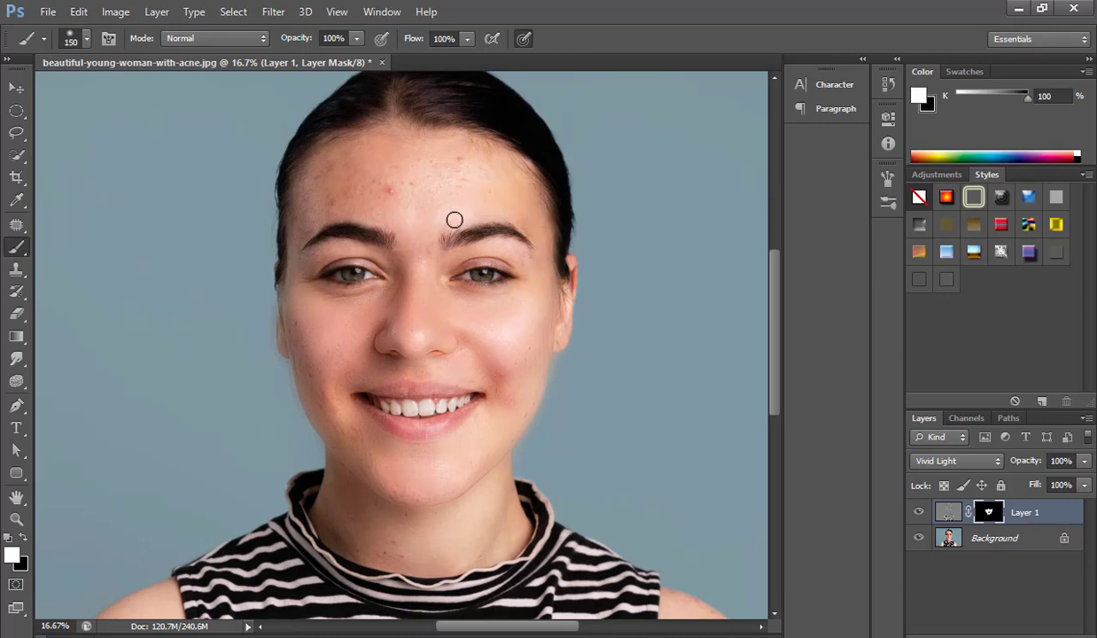
mouse_move(488, 174)
left_mouse_down()
mouse_move(453, 152)
mouse_move(306, 196)
mouse_move(411, 201)
left_mouse_up()
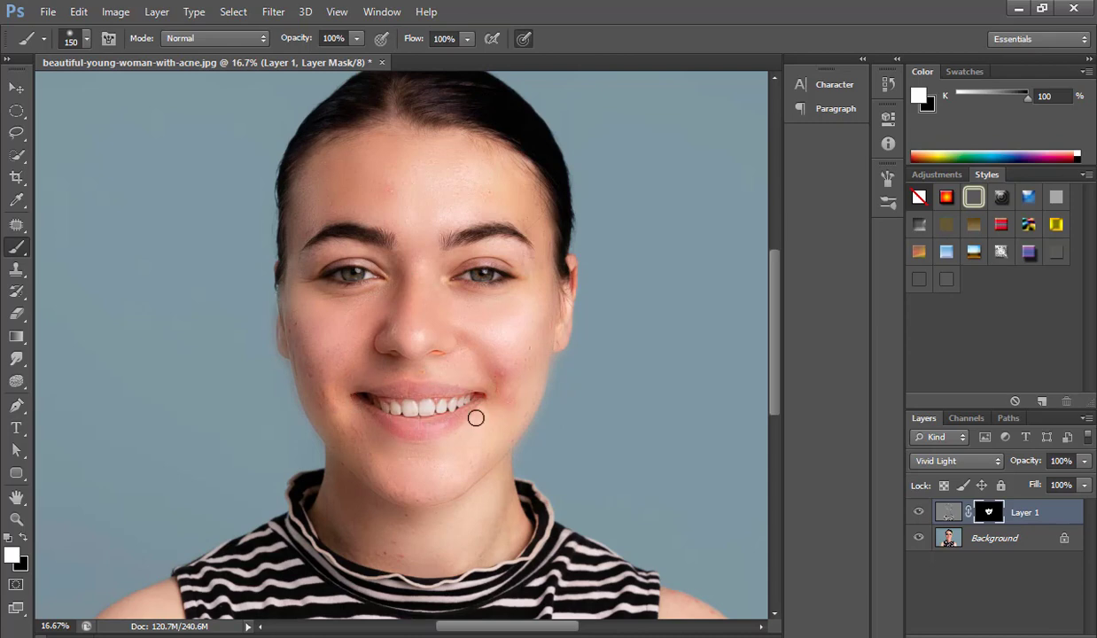
scroll(511, 424, "down", 2)
scroll(514, 414, "down", 4)
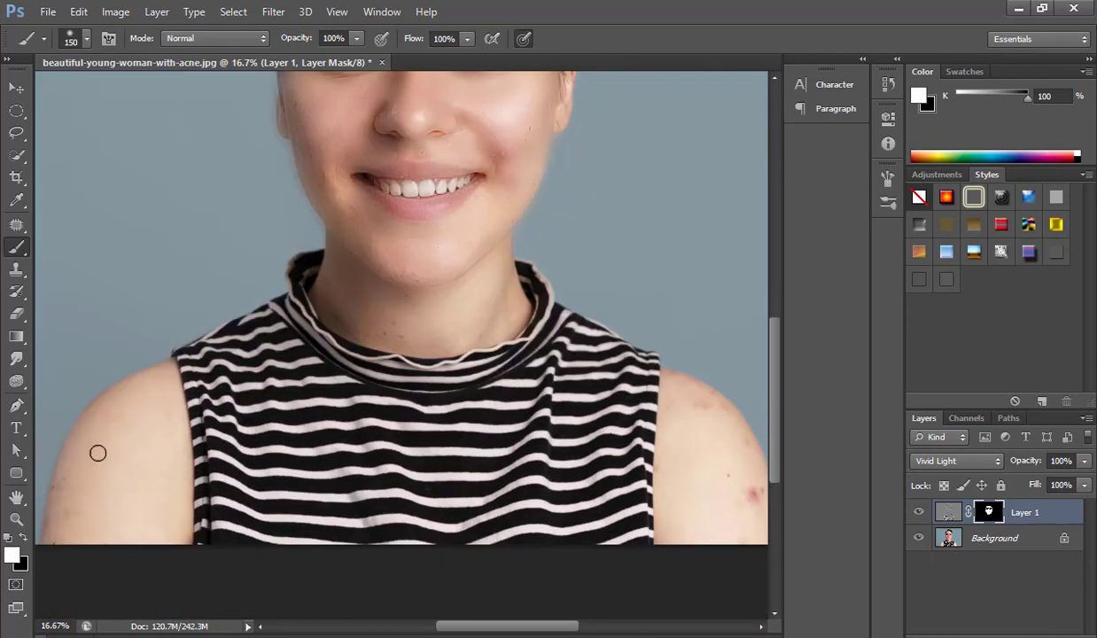
left_click(760, 482)
scroll(722, 456, "up", 3)
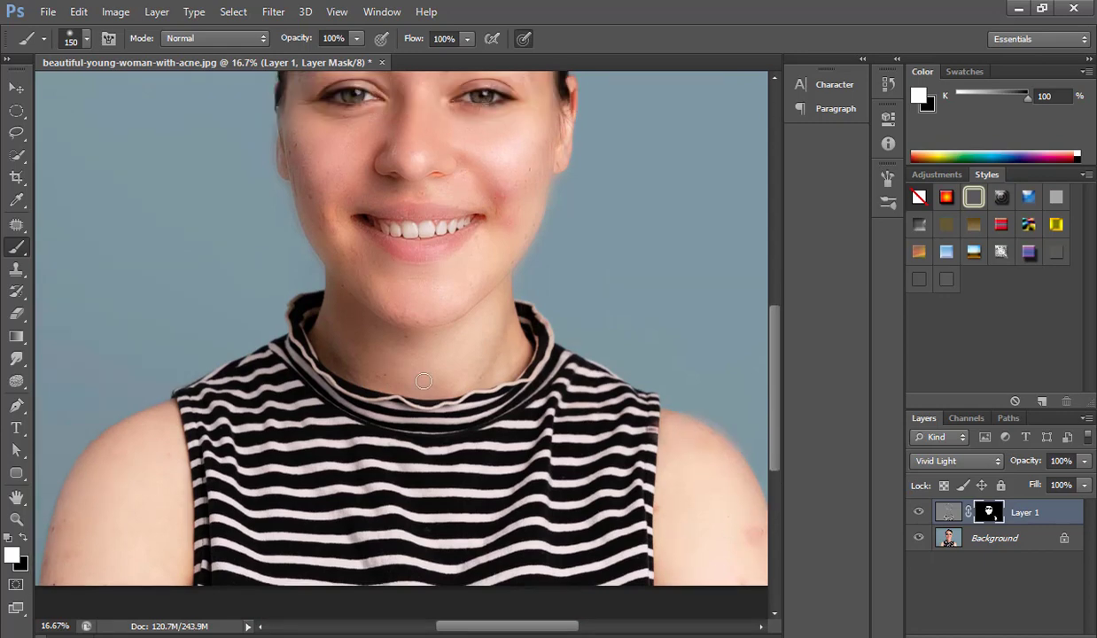
scroll(435, 318, "up", 3)
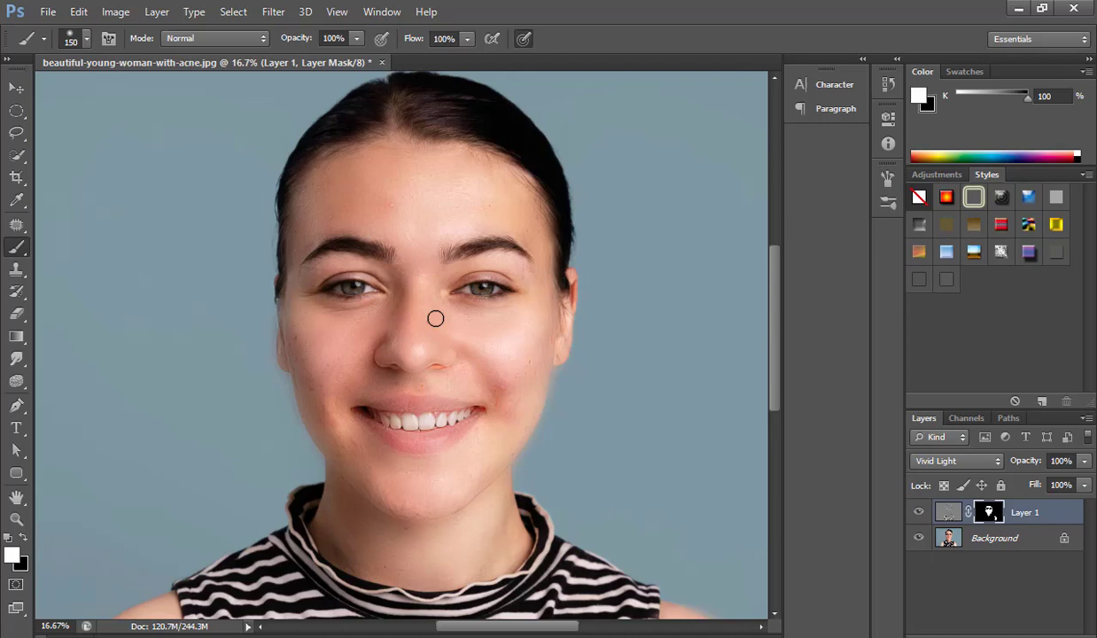
Toggle Layer 1's visibility off and on to compare before and after, inspecting the face
left_click(436, 319, "alt")
left_click(436, 319, "alt")
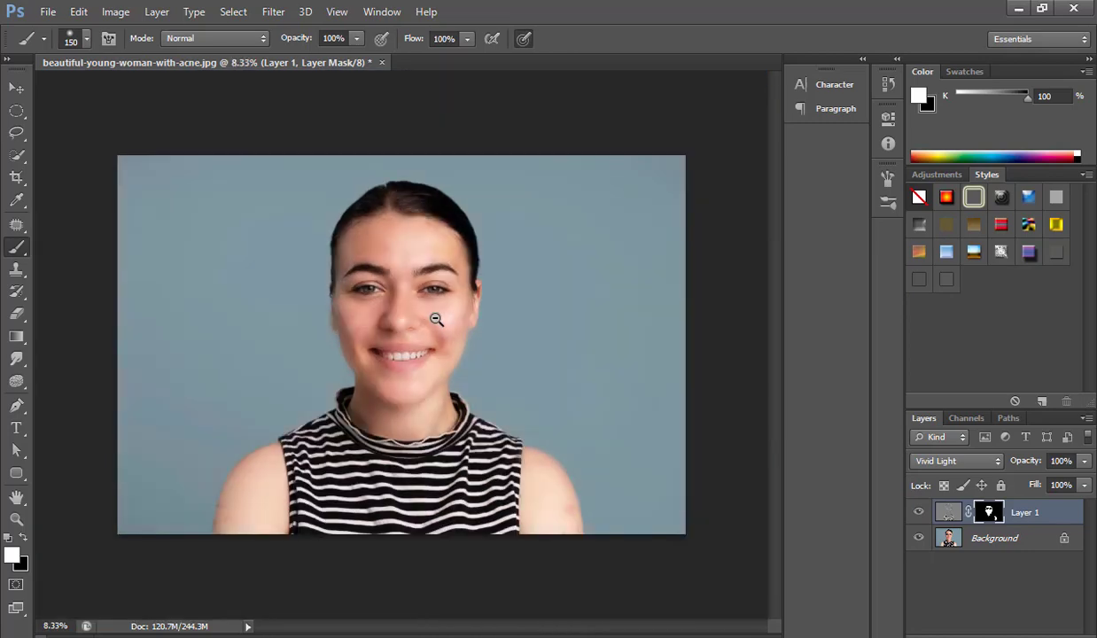
left_click(396, 319)
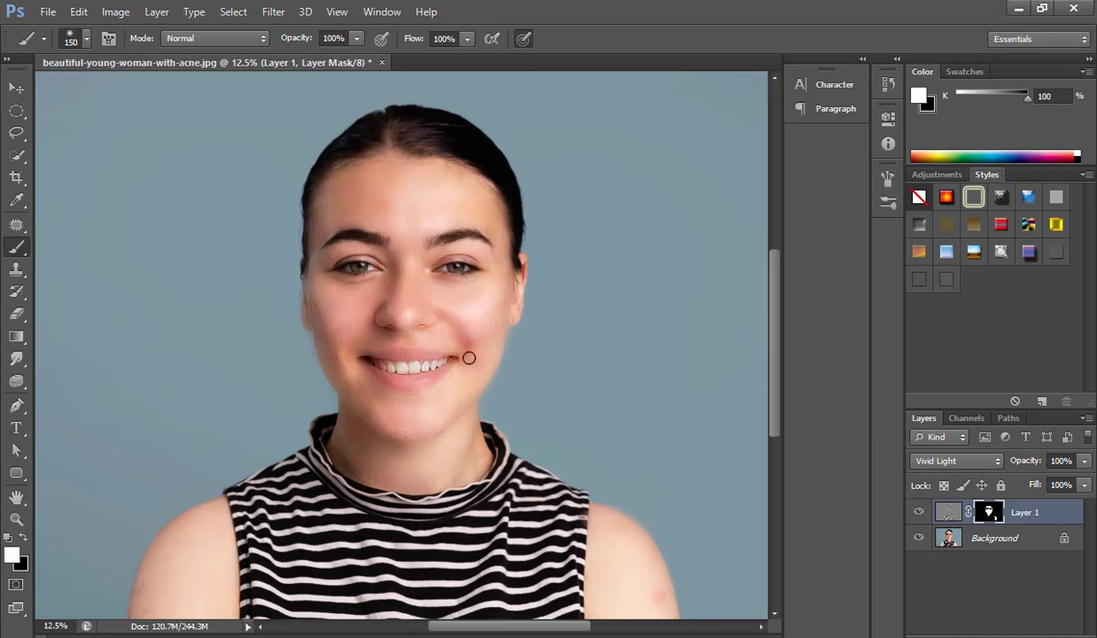
left_click(919, 511)
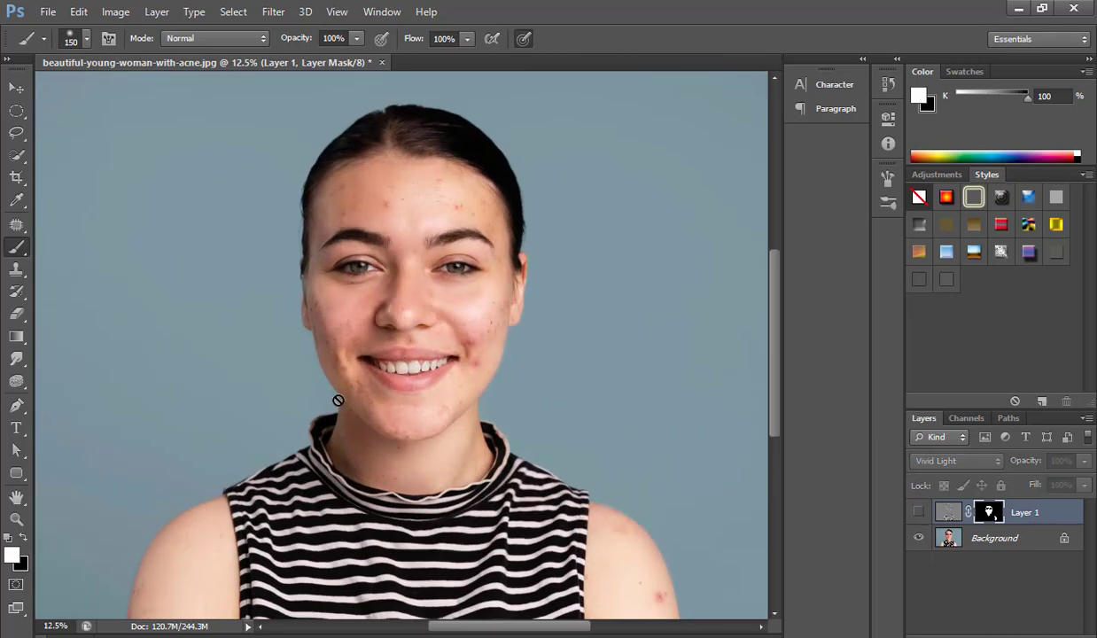
left_click(919, 514)
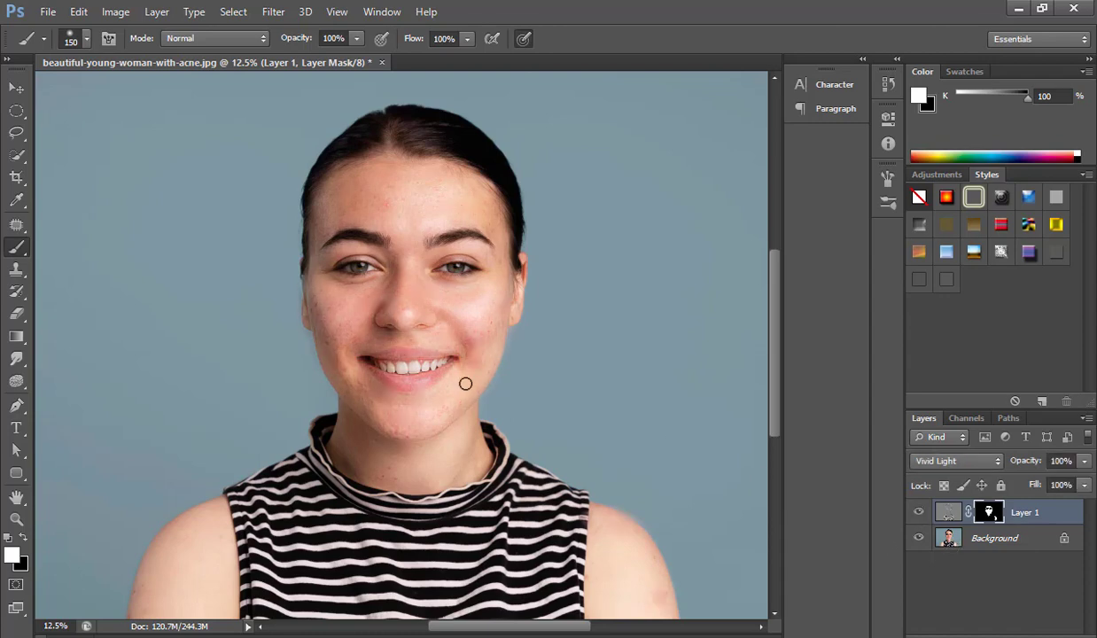
scroll(465, 383, "down", 1)
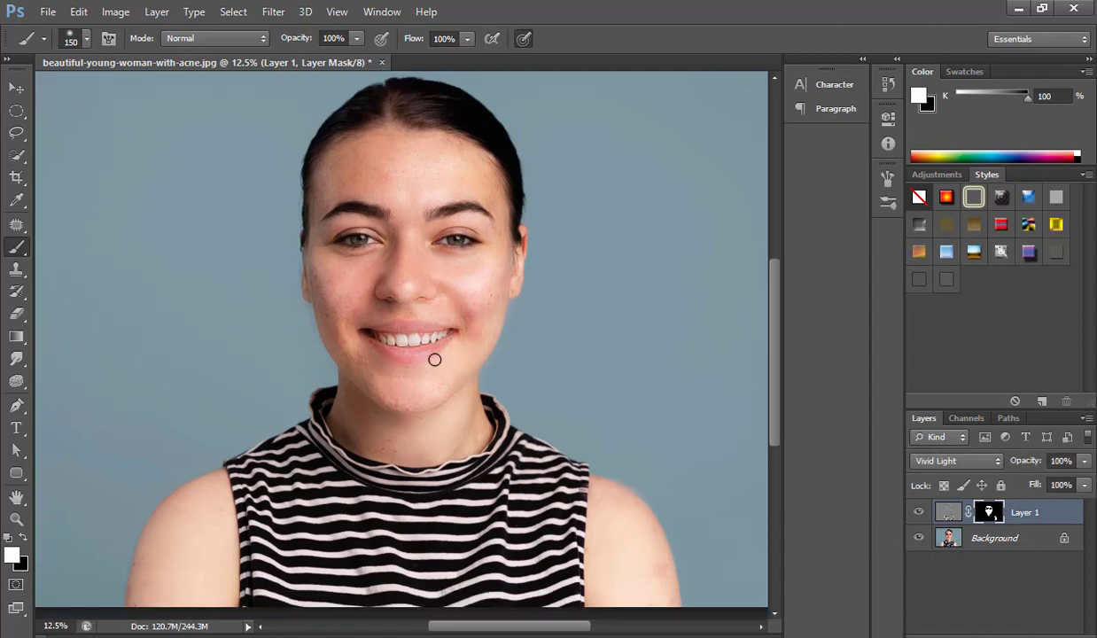
scroll(434, 359, "up", 1)
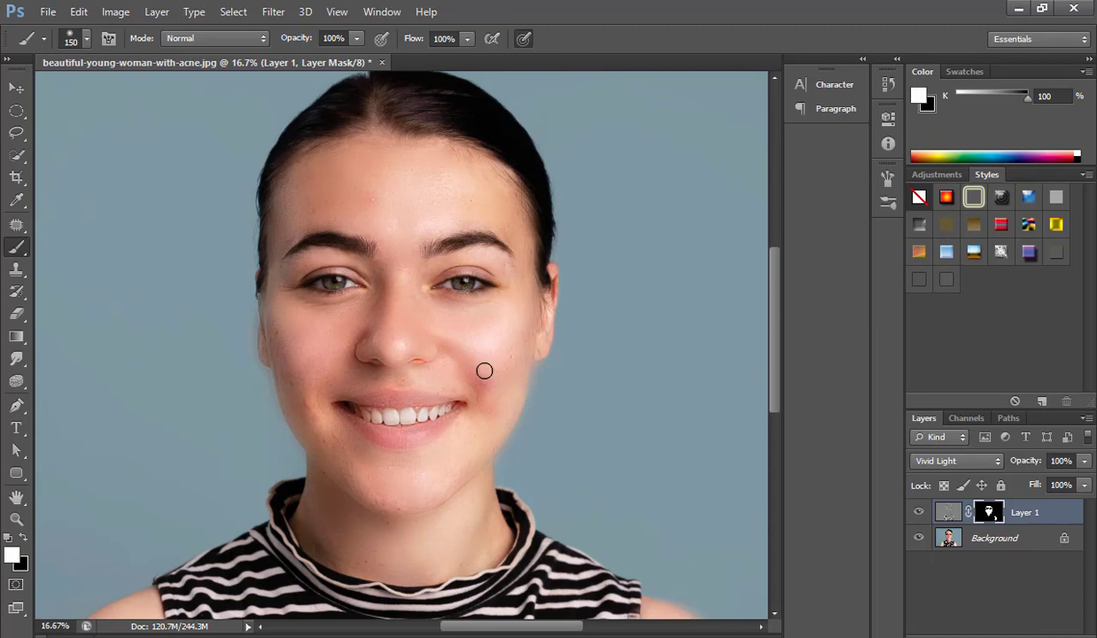
scroll(484, 371, "down", 1)
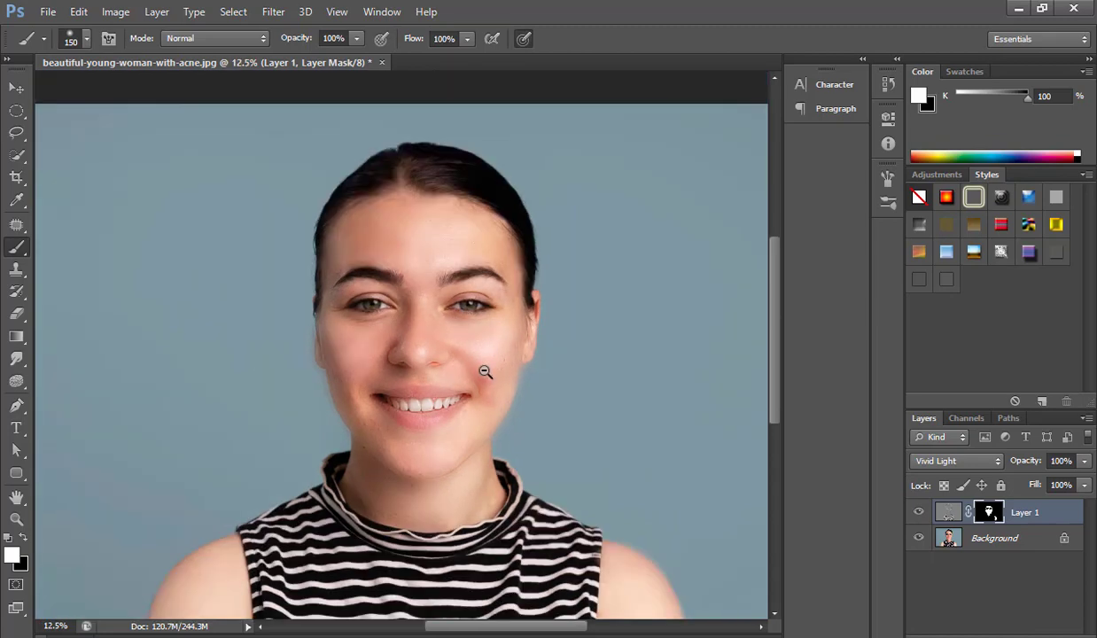
scroll(484, 370, "down", 1)
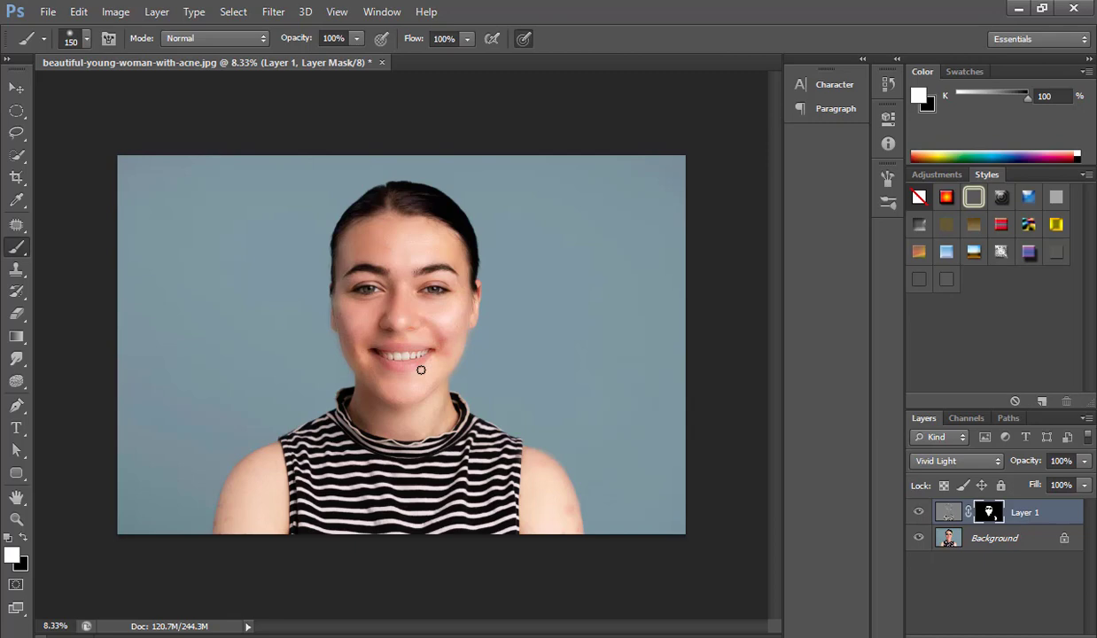
scroll(421, 369, "up", 3)
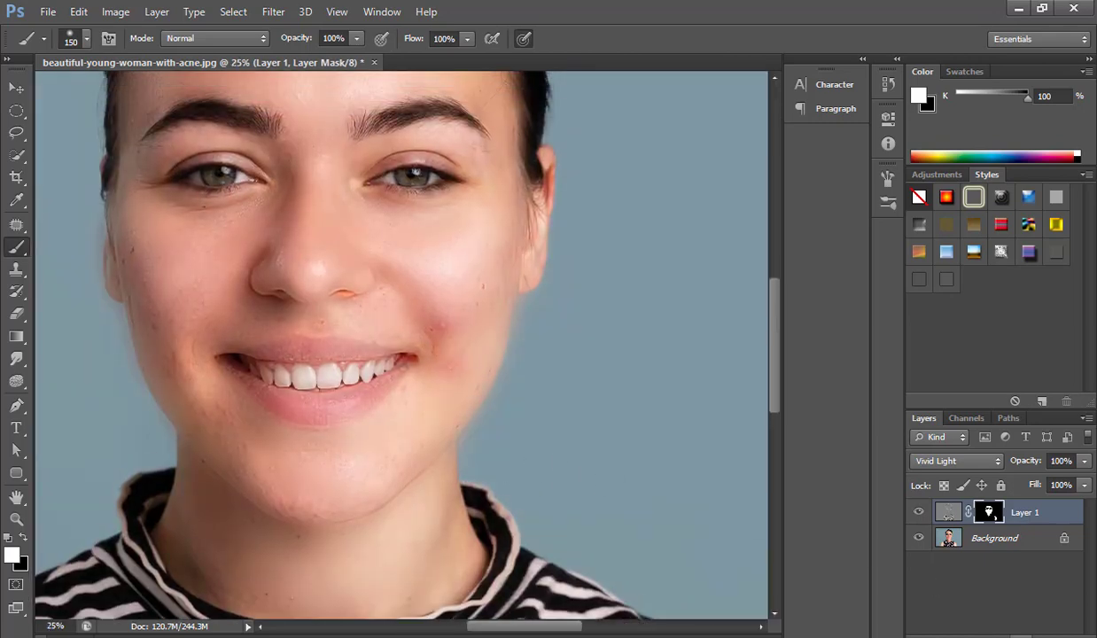
Add a new Layer 2, set the foreground to dark red 330000, and size the brush to 100
key("ctrl+shift+alt+n")
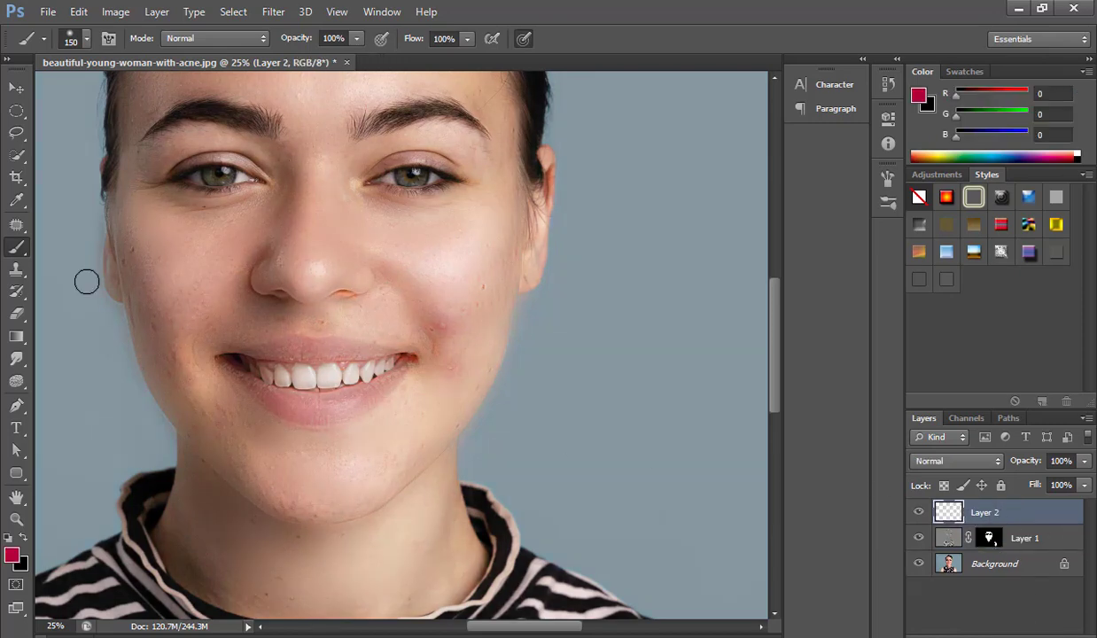
left_click(12, 556)
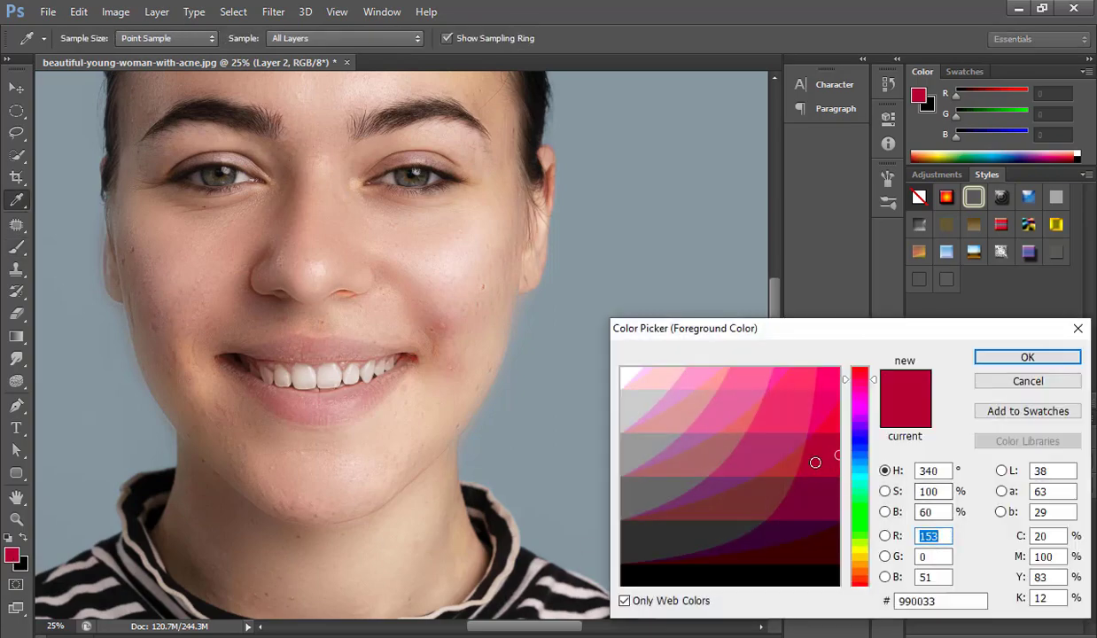
key("Down")
key("Down")
left_click(817, 553)
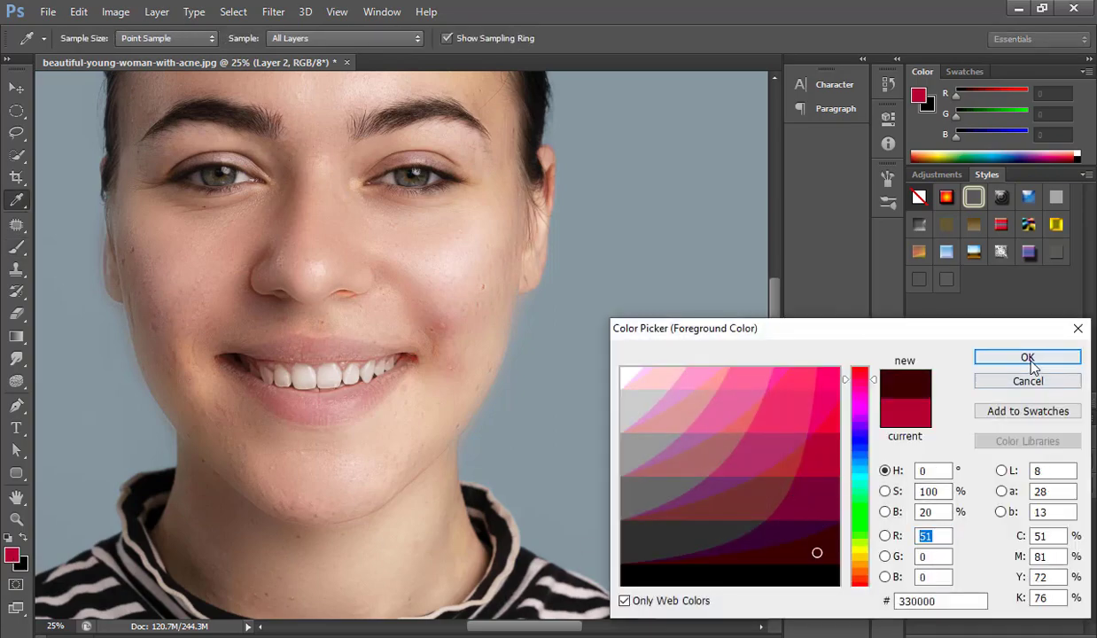
left_click(1028, 358)
key("b")
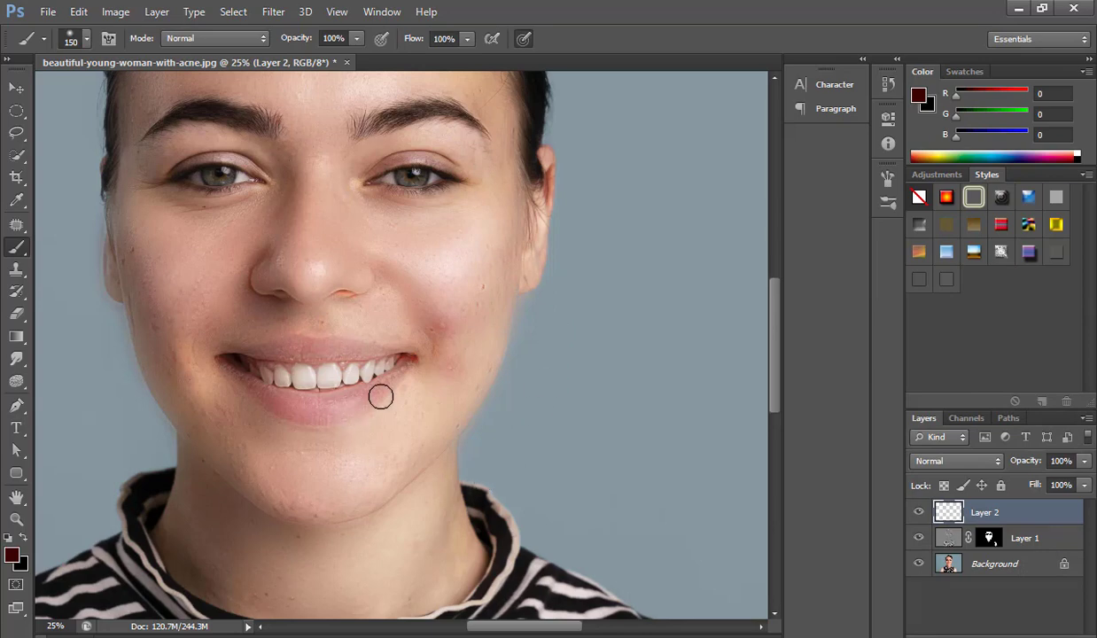
key("bracketleft")
key("bracketleft")
Brush dark red over the lips and try Multiply, then Lighten blending on Layer 2
mouse_move(410, 366)
left_mouse_down()
mouse_move(368, 378)
mouse_move(412, 366)
left_mouse_up()
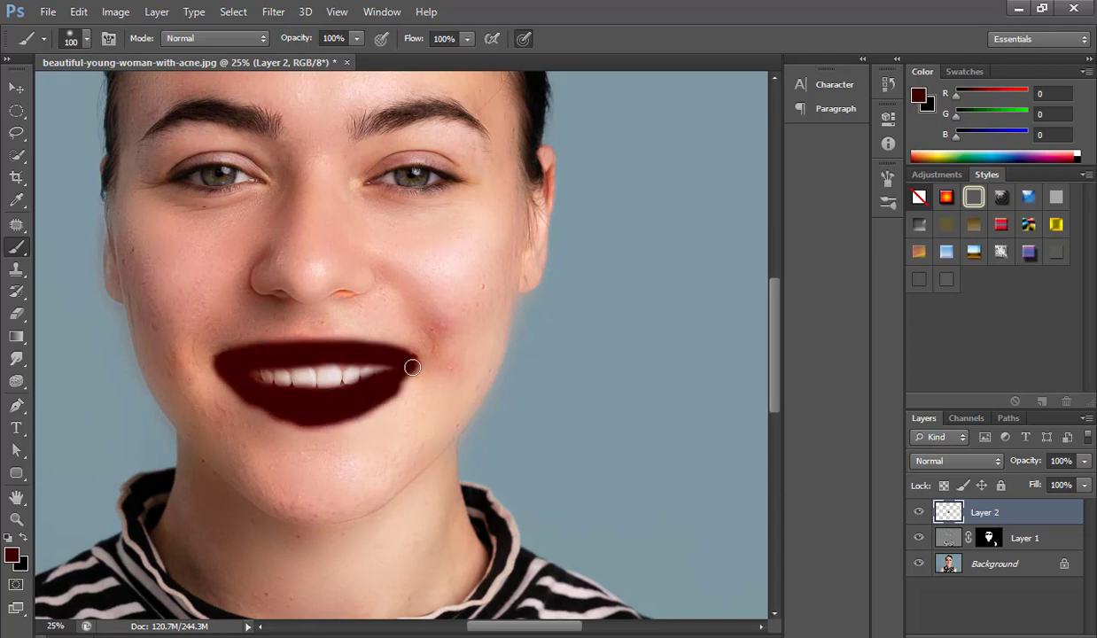
left_click(996, 462)
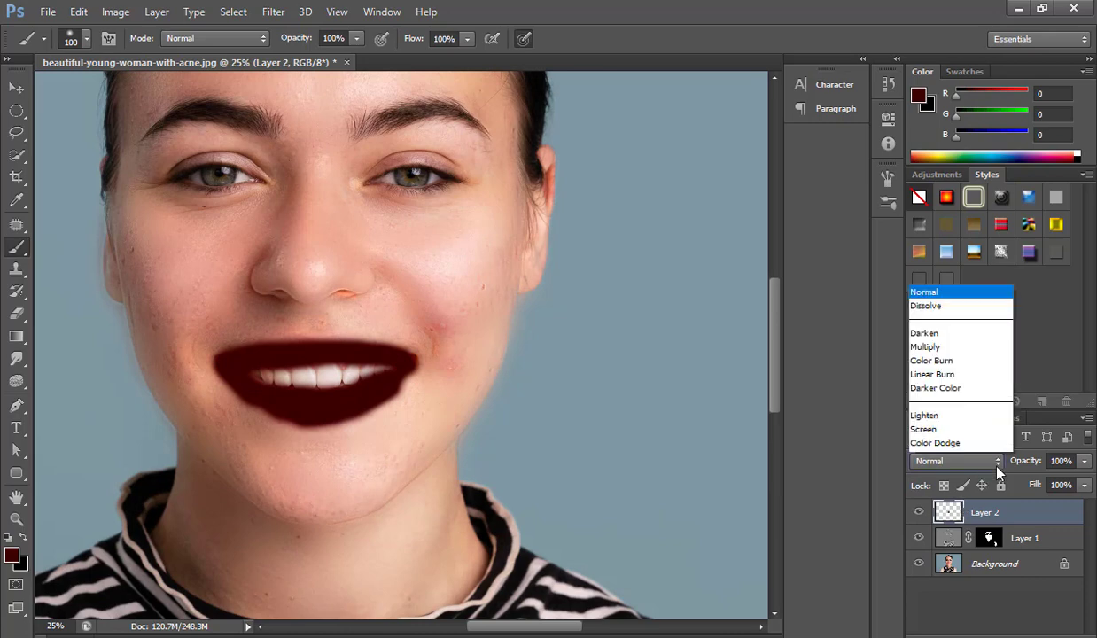
left_click(942, 75)
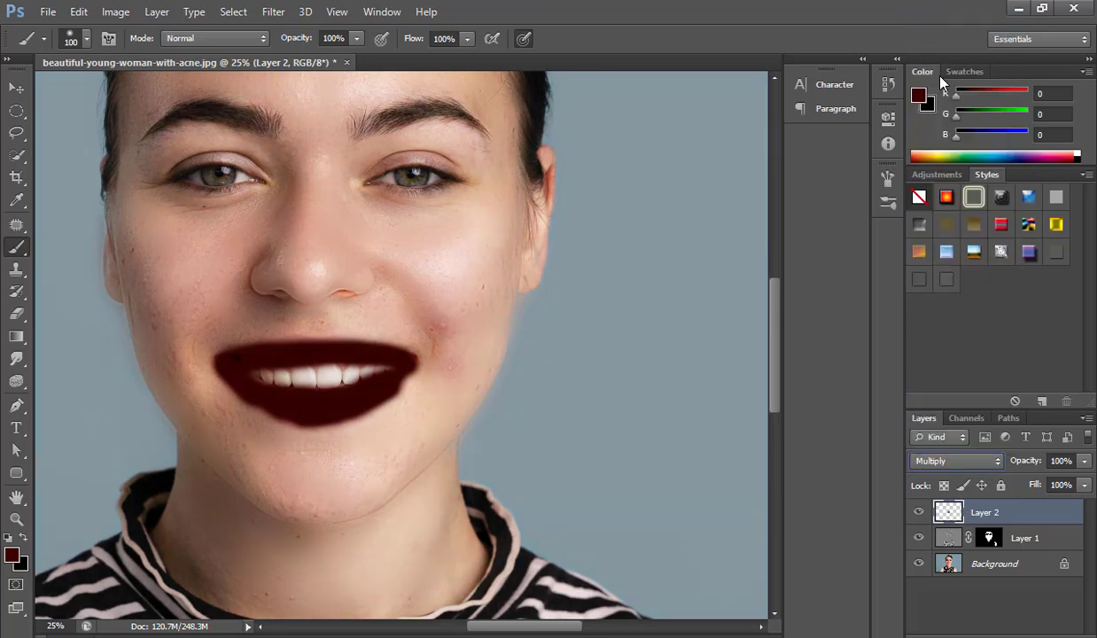
left_click(963, 453)
left_click(944, 153)
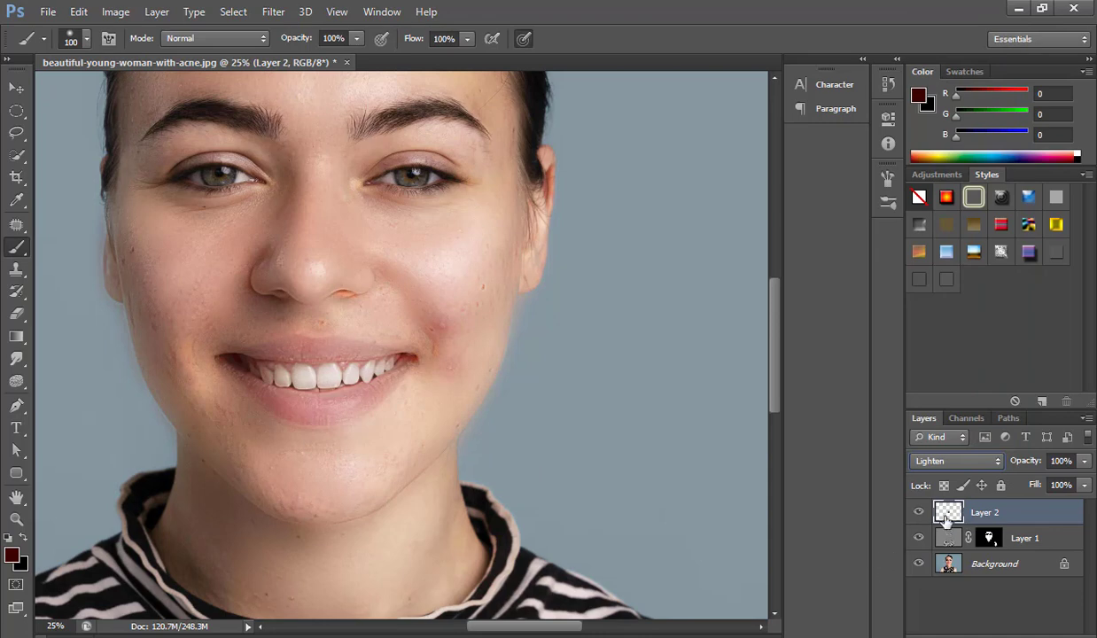
Delete Layer 2 with its lip paint, then undo to bring it back
left_click_drag(945, 521, 693, 164)
key("Delete")
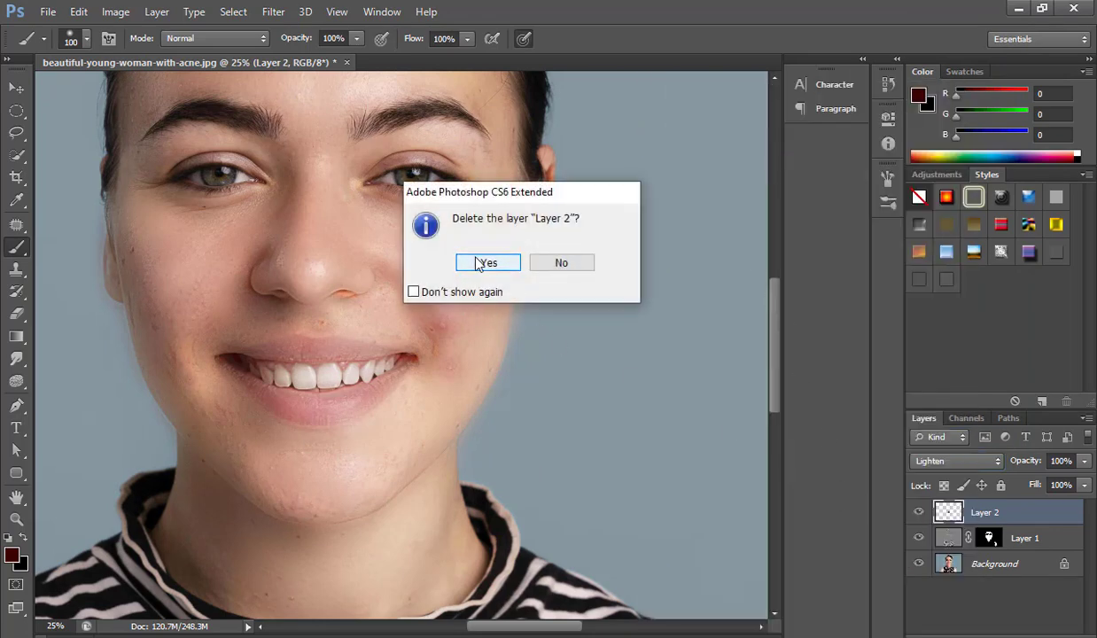
left_click(485, 263)
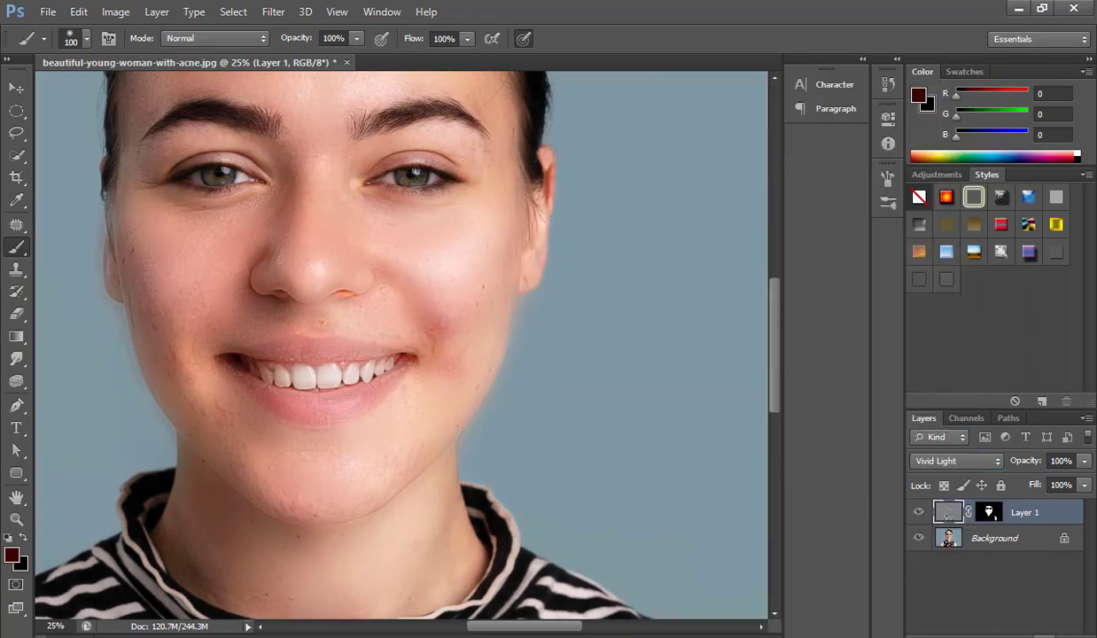
key("ctrl+z")
Set the foreground colour to red 660000 and paint it over the lips
left_click(11, 554)
left_click(823, 483)
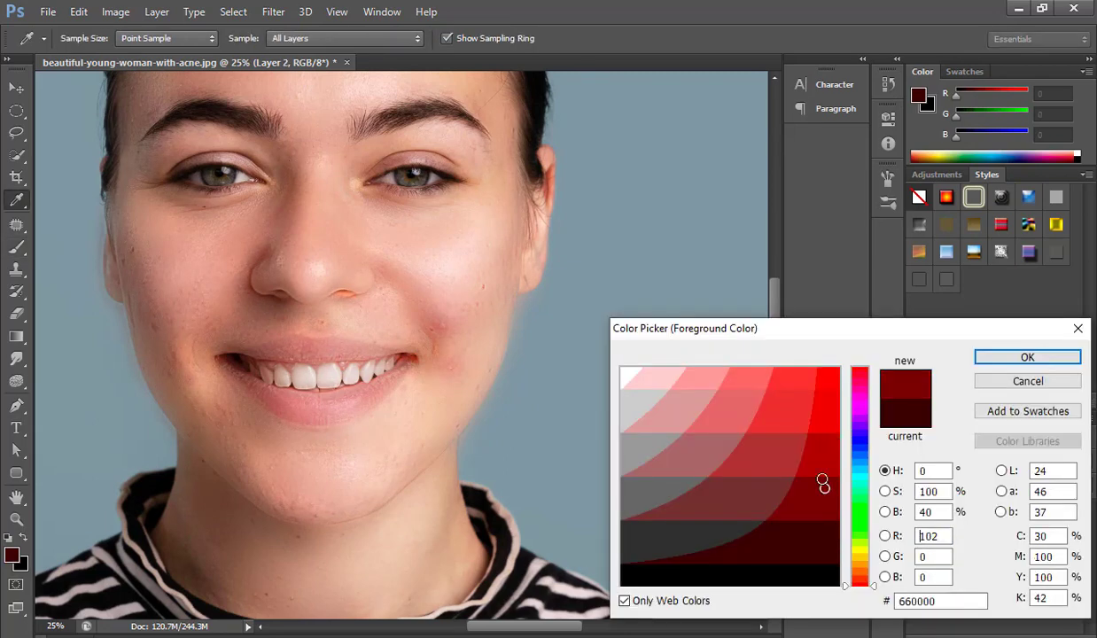
left_click(996, 357)
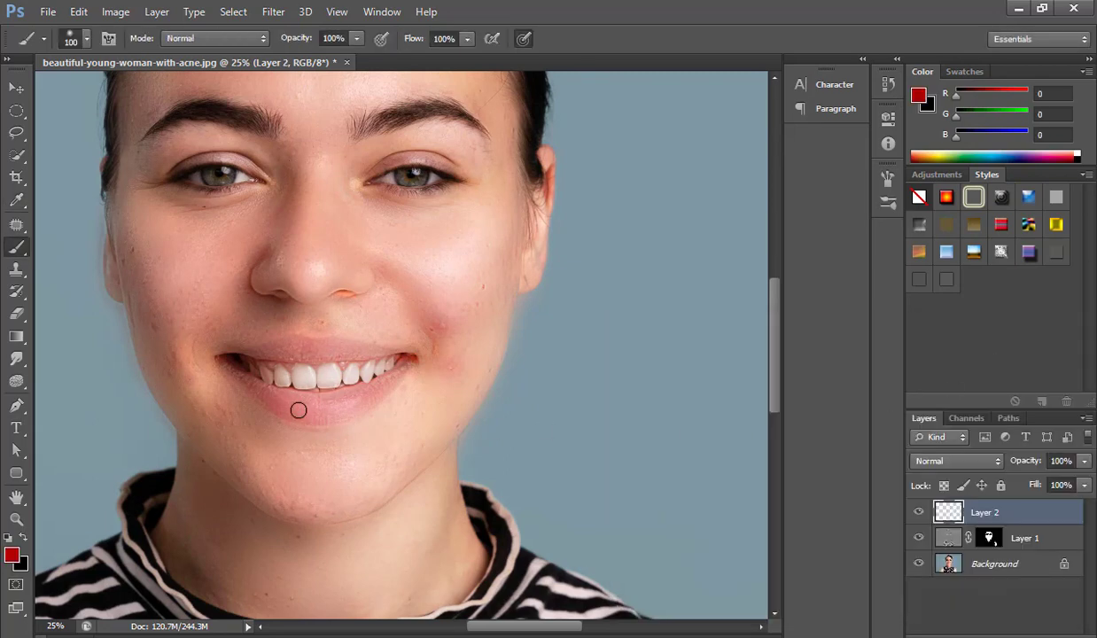
mouse_move(221, 359)
left_mouse_down()
mouse_move(390, 385)
mouse_move(270, 403)
mouse_move(254, 396)
mouse_move(387, 394)
mouse_move(256, 357)
mouse_move(394, 344)
mouse_move(264, 351)
mouse_move(398, 348)
mouse_move(313, 398)
left_mouse_up()
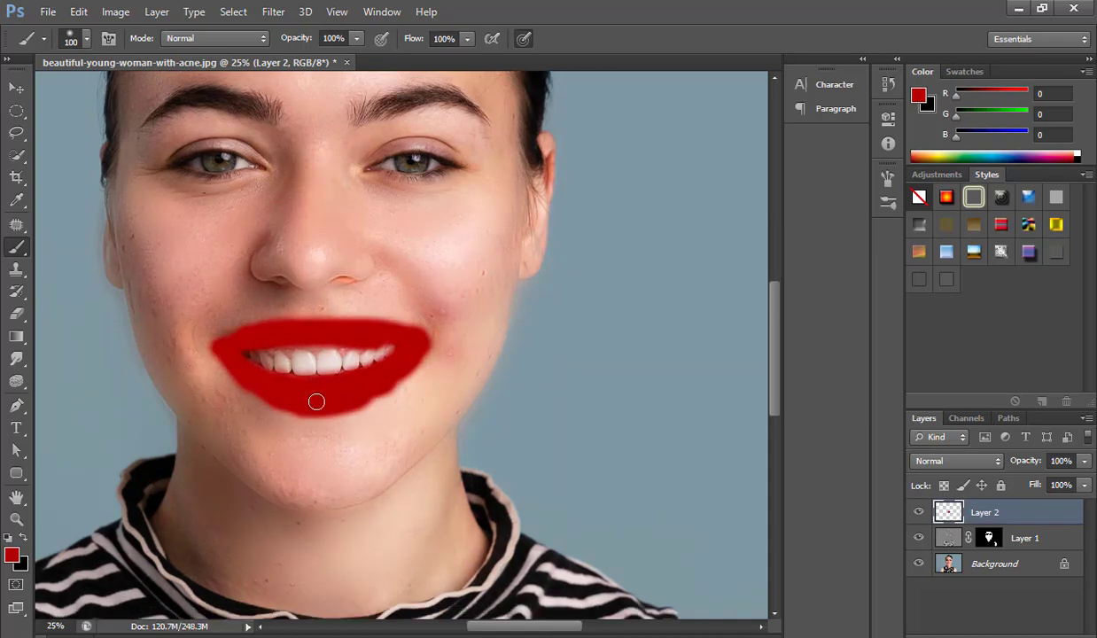
Set Layer 2 to Darken blending at 58% opacity
left_click(996, 462)
left_click(943, 59)
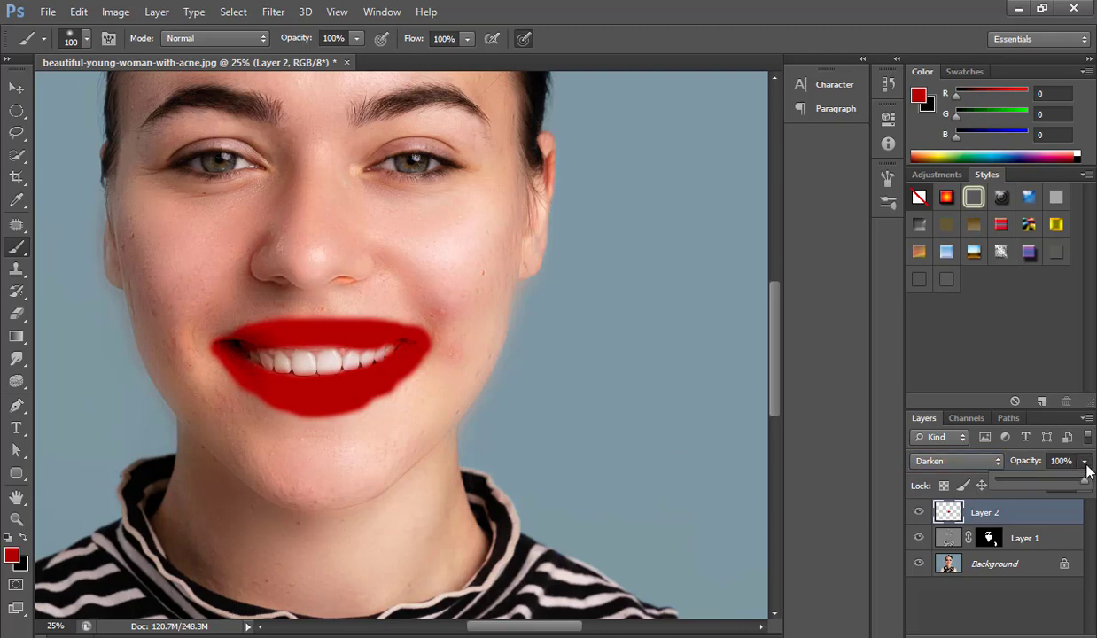
left_click_drag(1083, 461, 1048, 485)
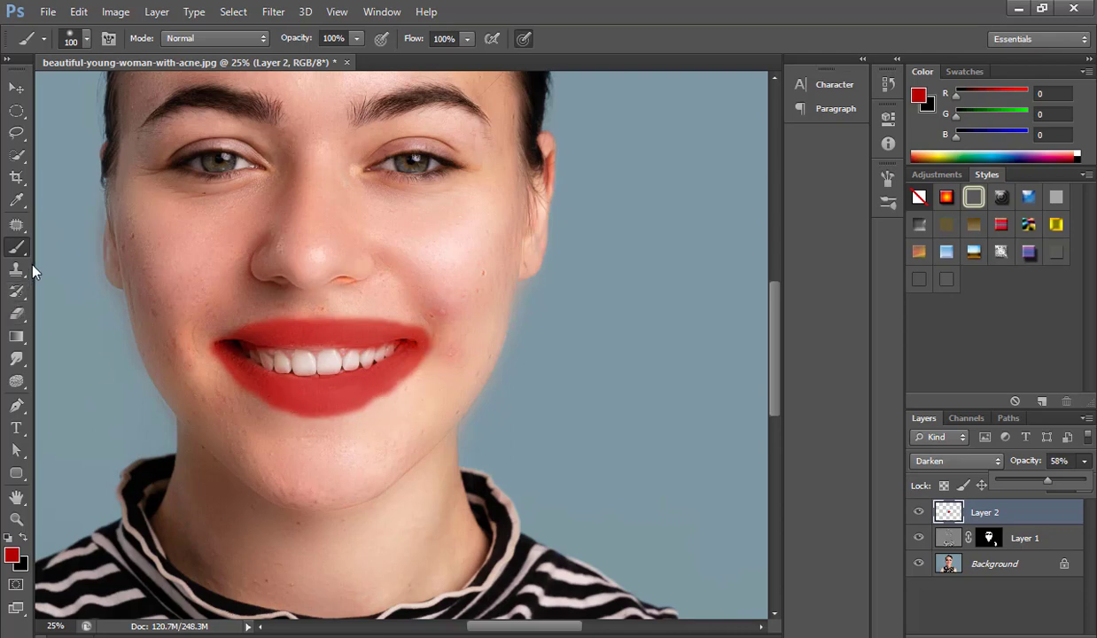
Erase the stray red on Layer 2 at the right mouth corner and below the lower lip
left_click(26, 315)
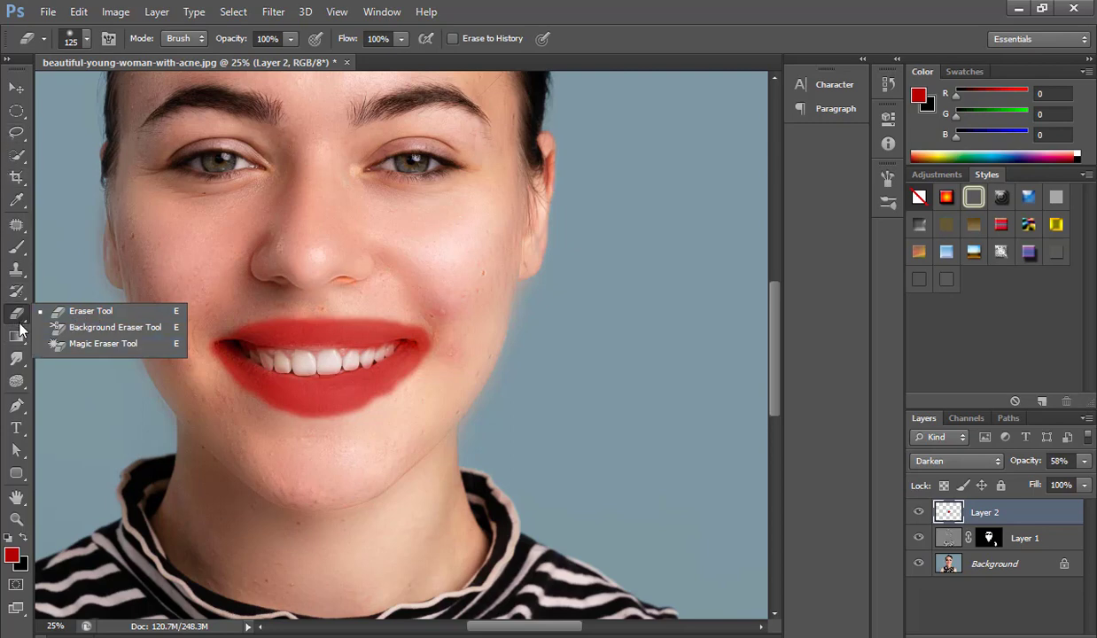
left_click(88, 311)
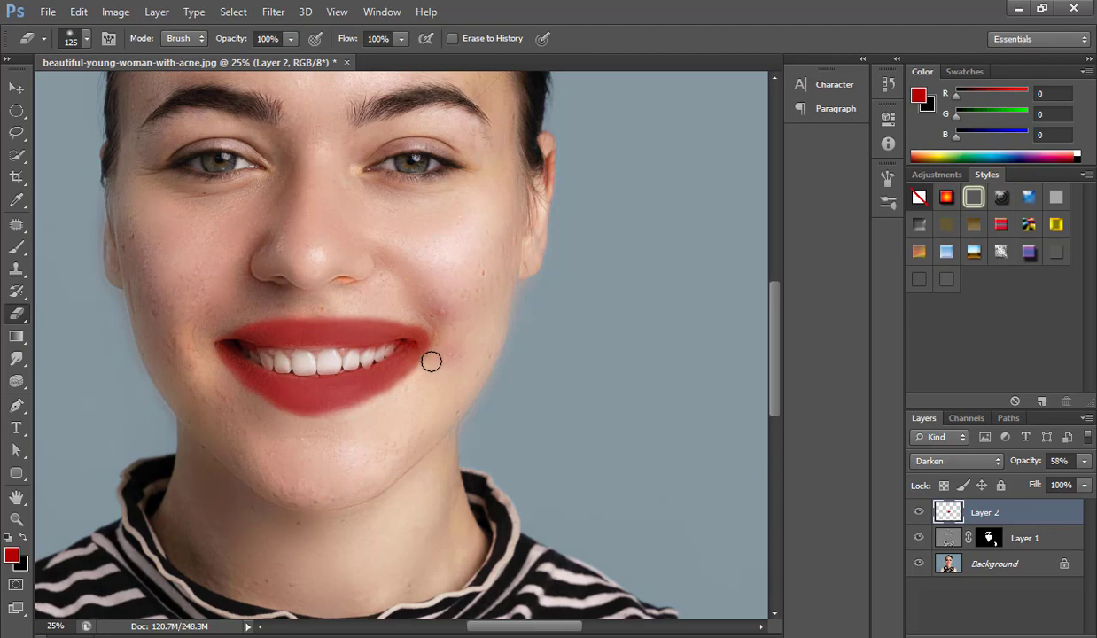
mouse_move(430, 363)
left_mouse_down()
mouse_move(438, 323)
mouse_move(279, 309)
mouse_move(216, 325)
left_mouse_up()
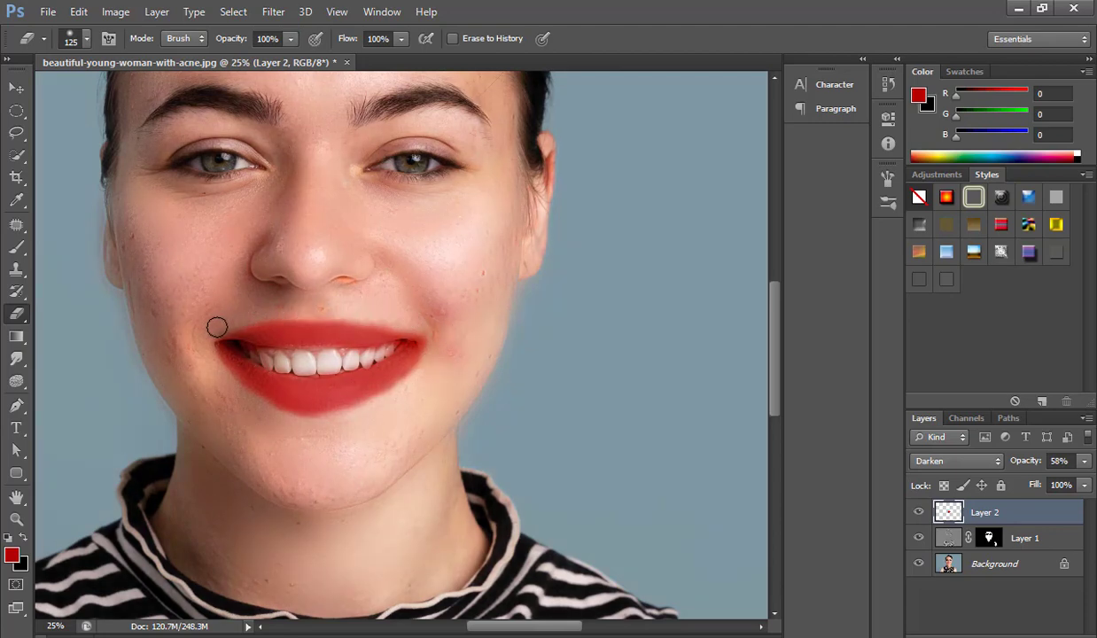
scroll(328, 453, "down", 1)
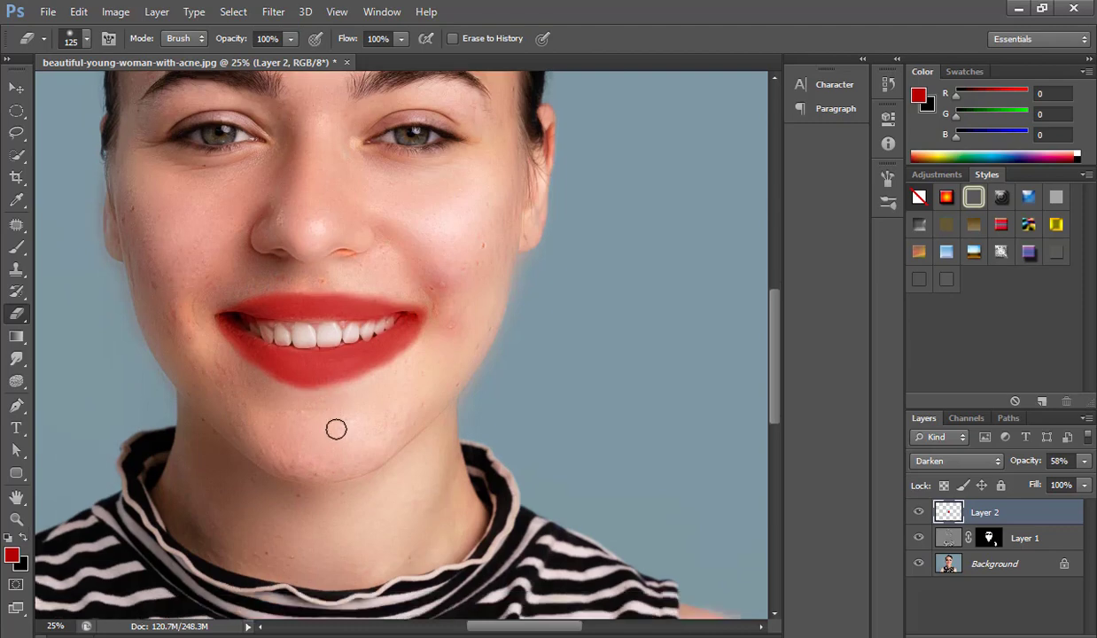
left_click_drag(333, 399, 270, 390)
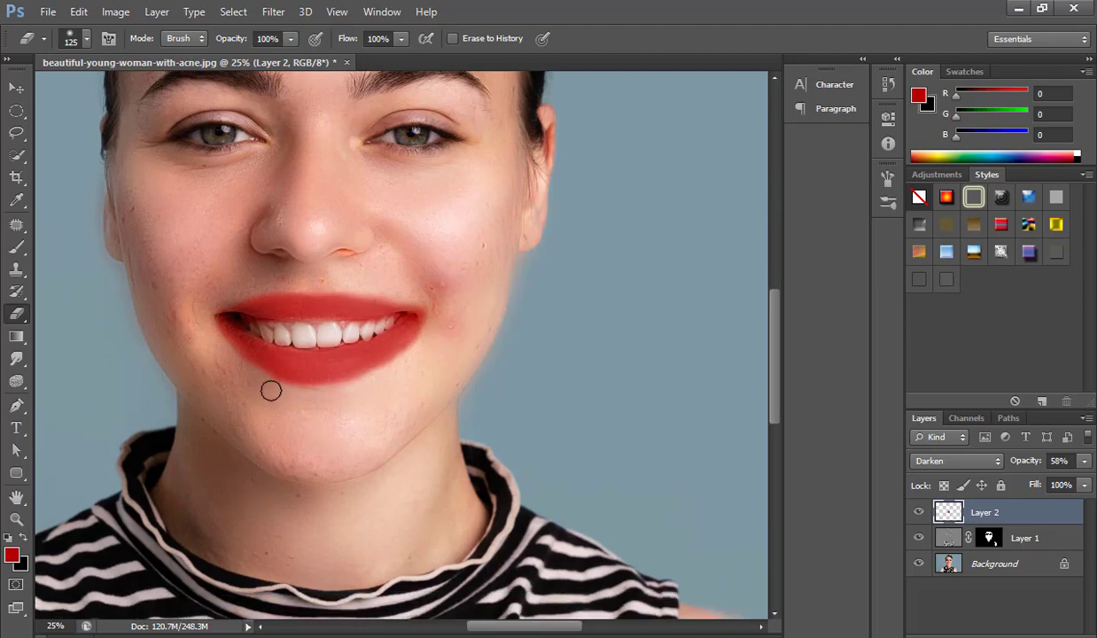
key("v")
scroll(435, 425, "down", 1)
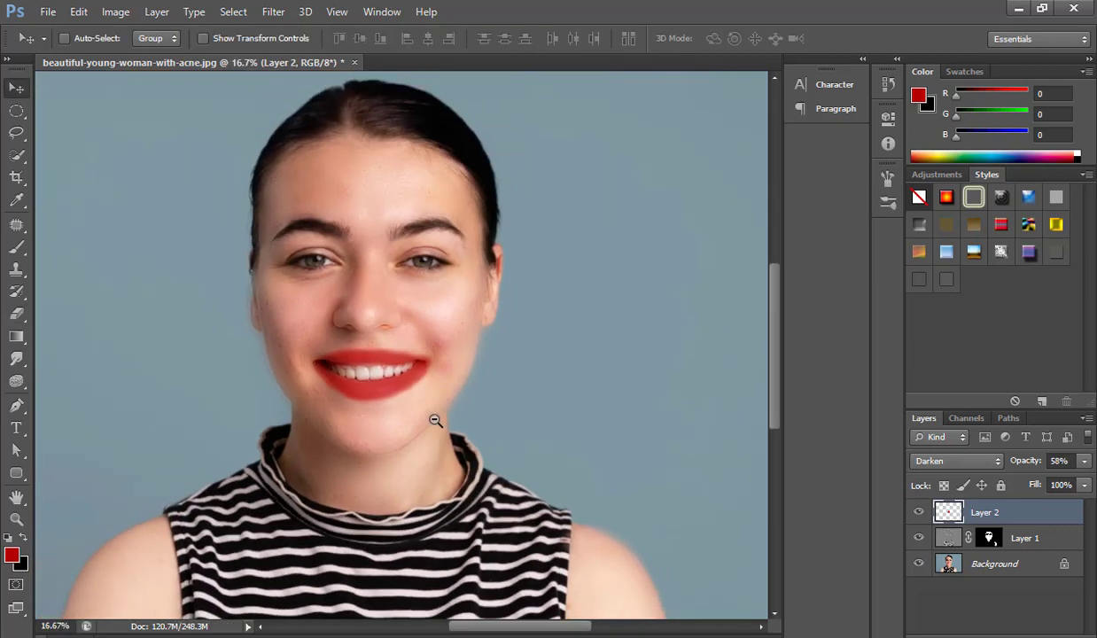
scroll(436, 420, "down", 1)
scroll(436, 420, "down", 1)
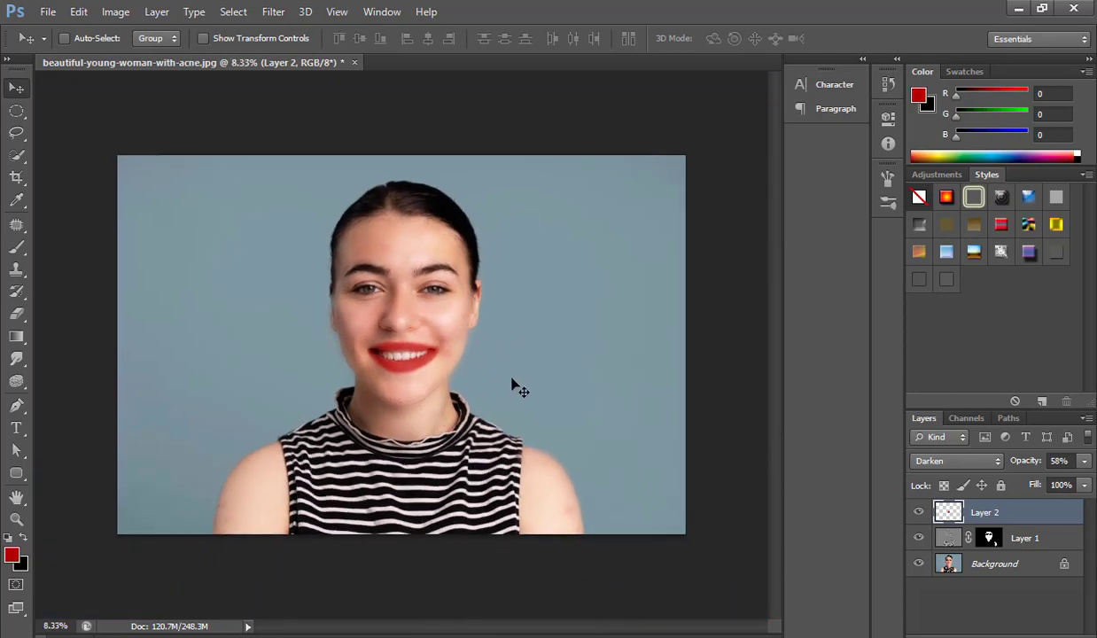